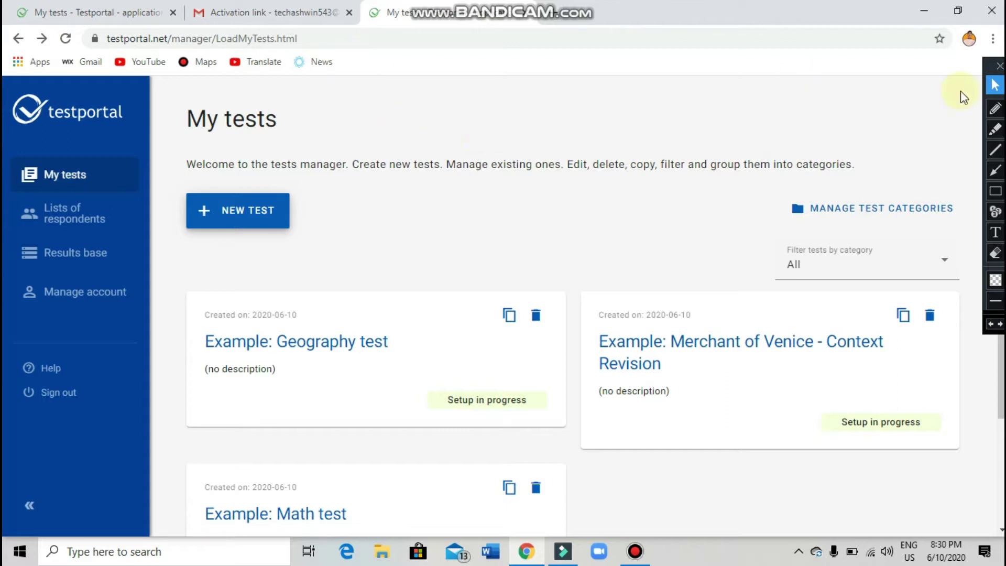
From the My tests list of example tests, start creating a new test
click(995, 190)
mouse_move(151, 156)
mouse_down()
mouse_move(198, 210)
mouse_move(310, 251)
mouse_up()
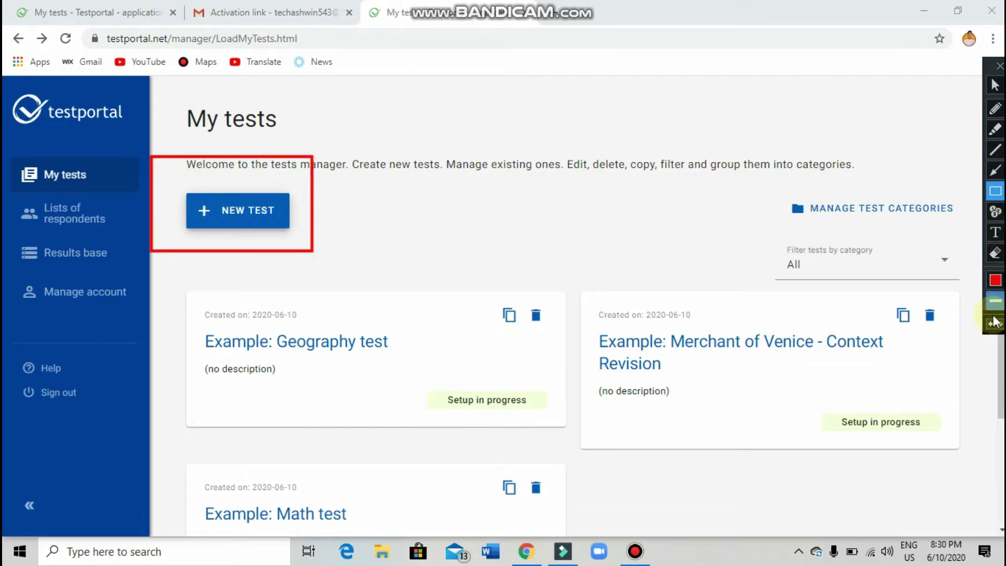
click(995, 324)
click(995, 85)
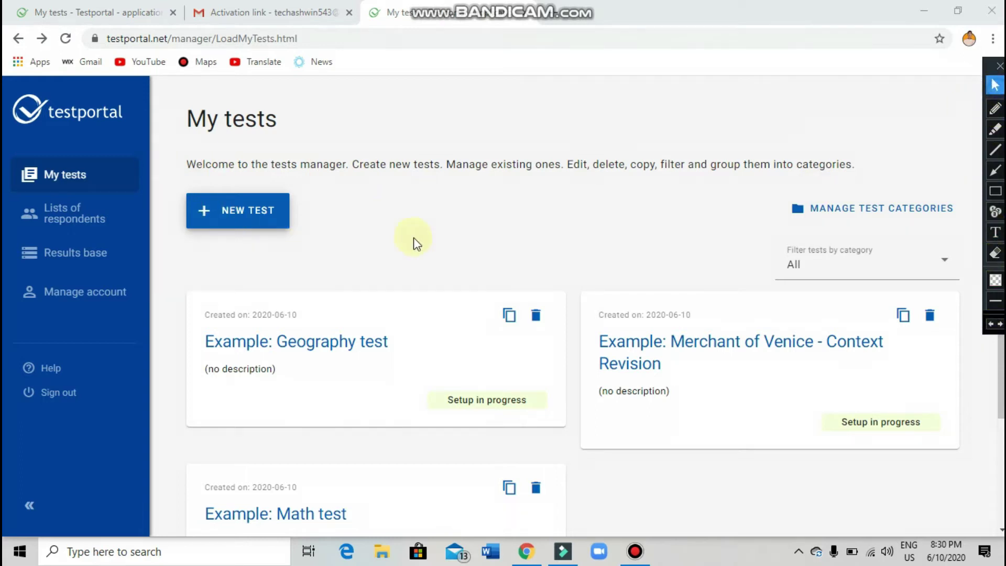
Replace 'New test' with 'studend' as the test name in General settings
click(241, 209)
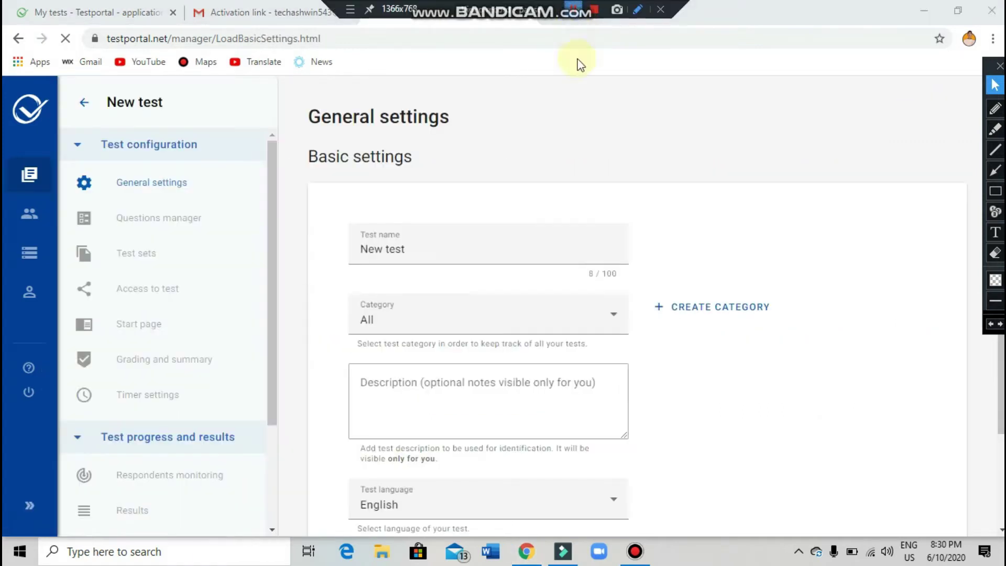
scroll(452, 220, down, 2)
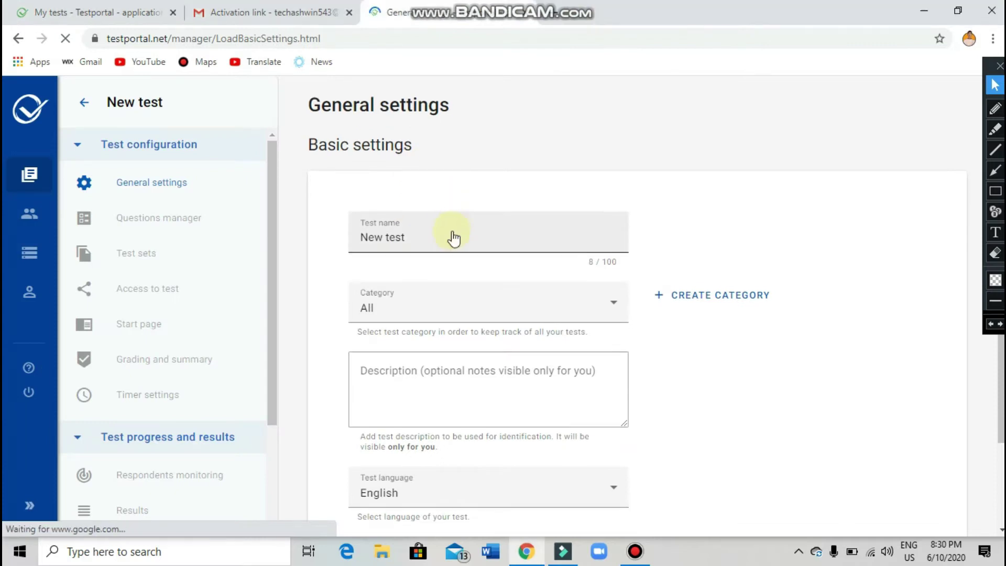
scroll(403, 212, up, 2)
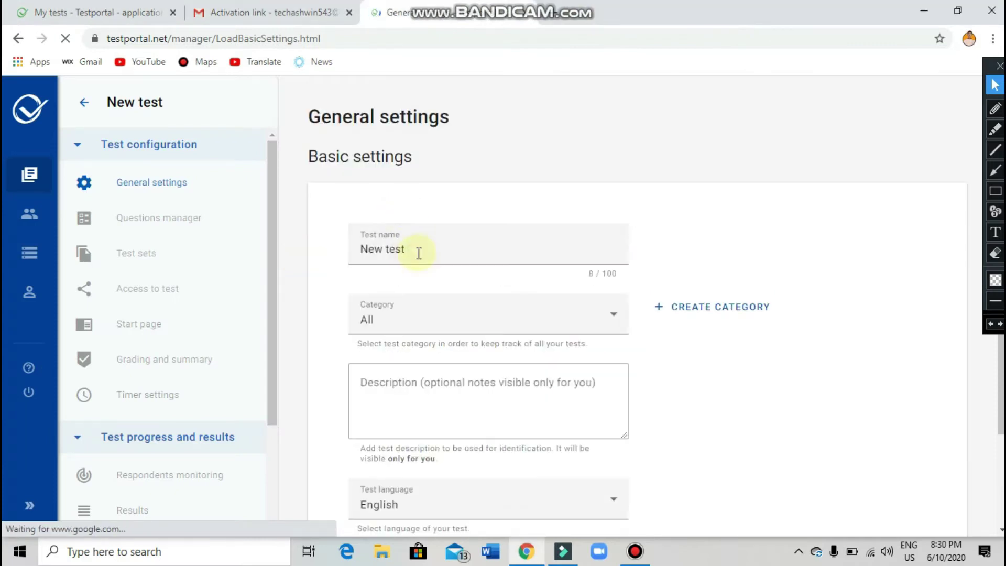
text(studend)
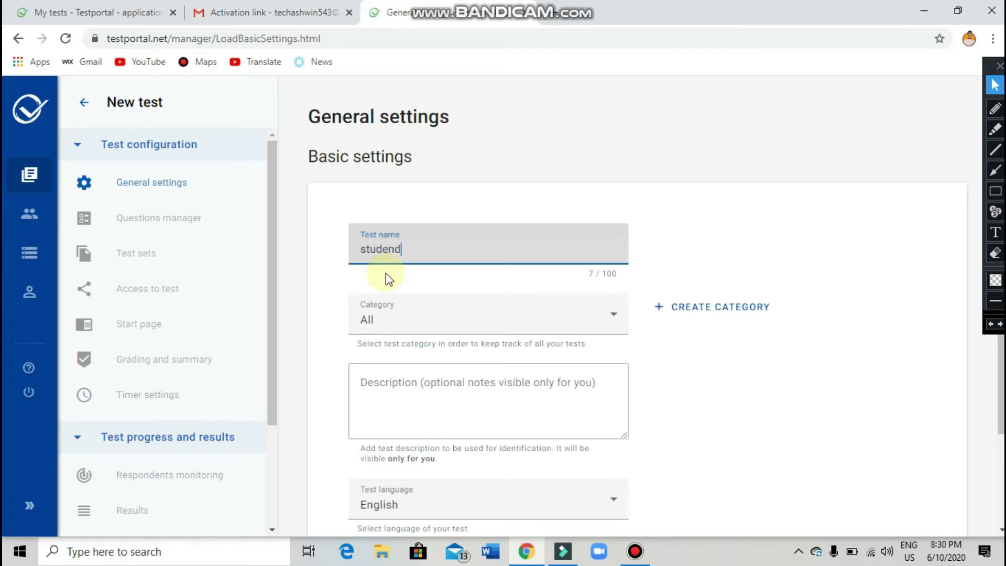
scroll(393, 302, down, 2)
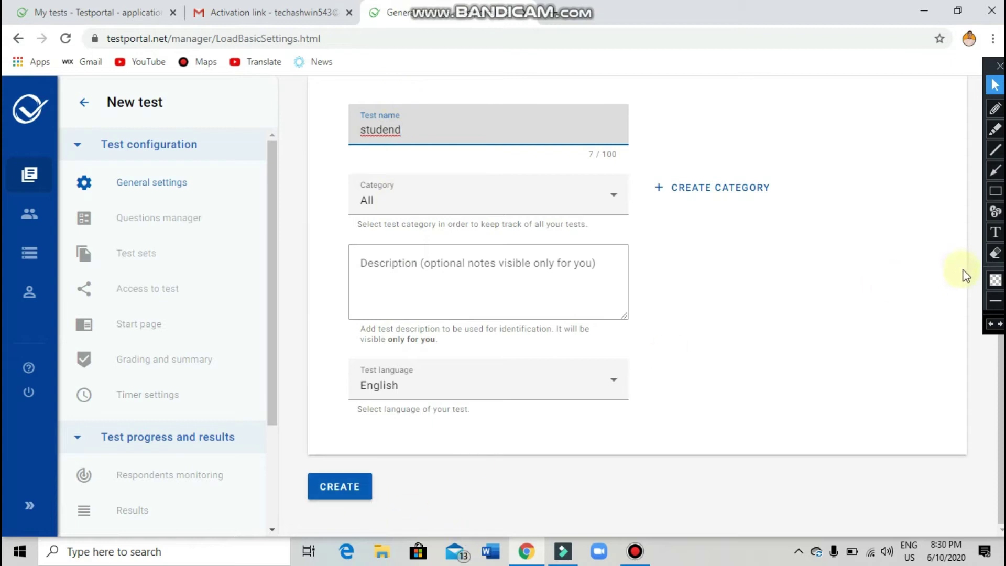
click(995, 191)
drag(293, 468, 386, 507)
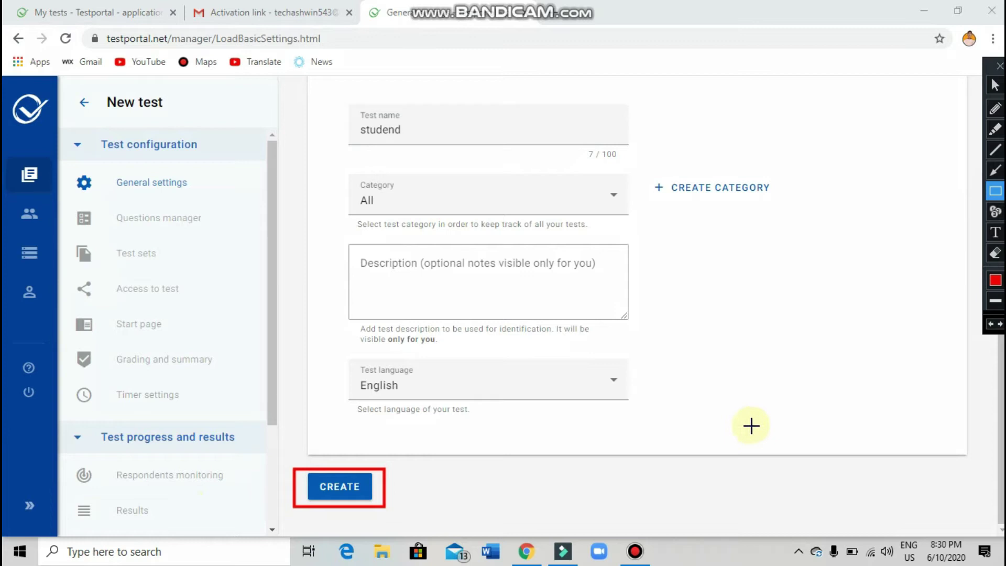
click(991, 324)
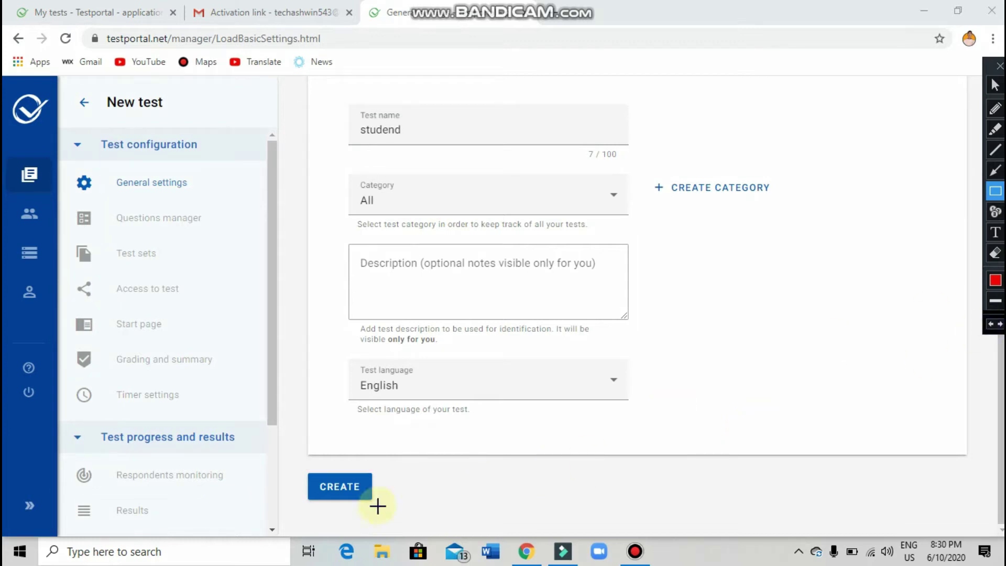
drag(291, 462, 403, 506)
click(991, 324)
Create the studend test and review its Test info configuration summary
click(368, 496)
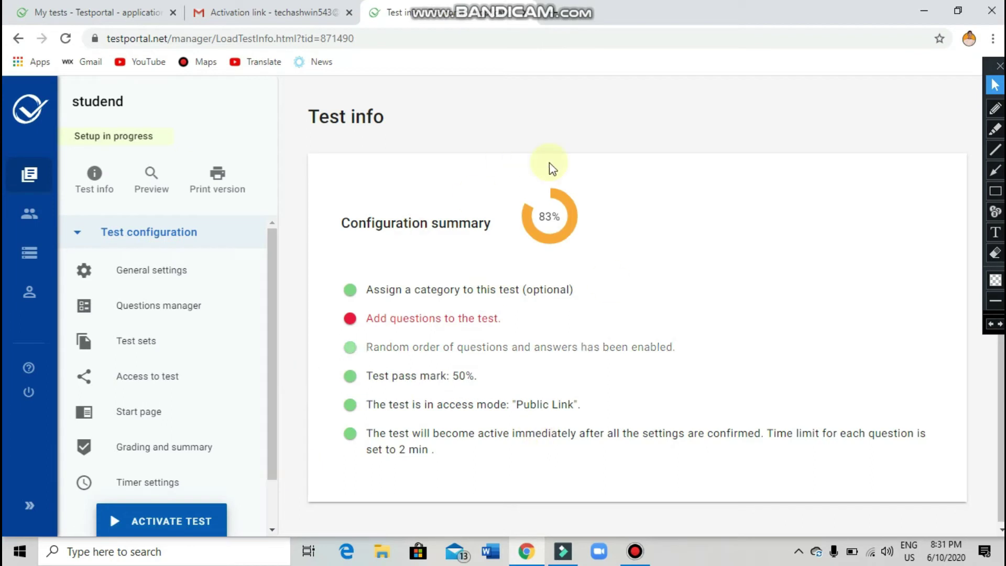
click(995, 191)
mouse_move(326, 146)
mouse_down()
mouse_move(510, 418)
mouse_move(734, 485)
mouse_move(820, 474)
mouse_up()
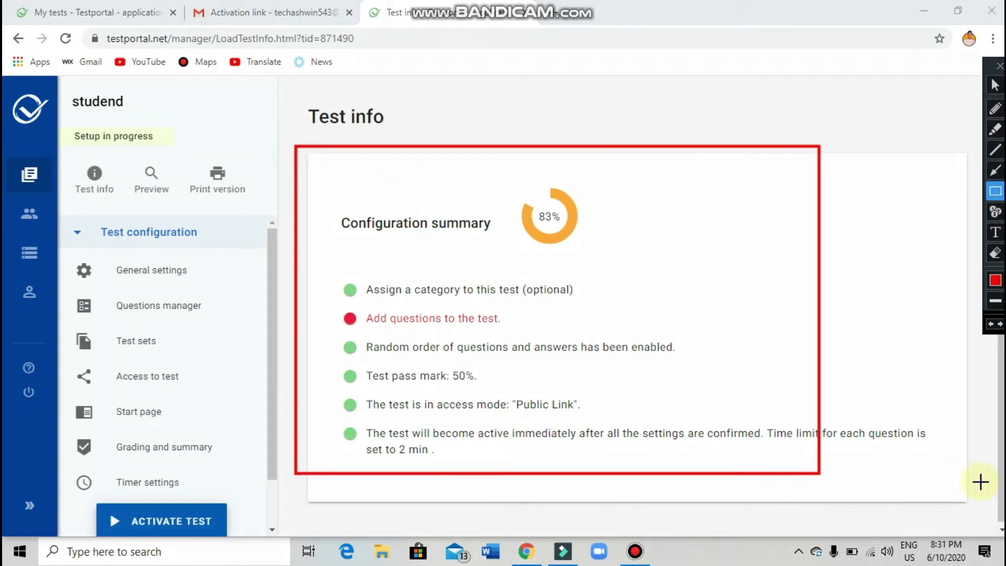
drag(981, 482, 943, 485)
click(996, 171)
drag(608, 252, 433, 310)
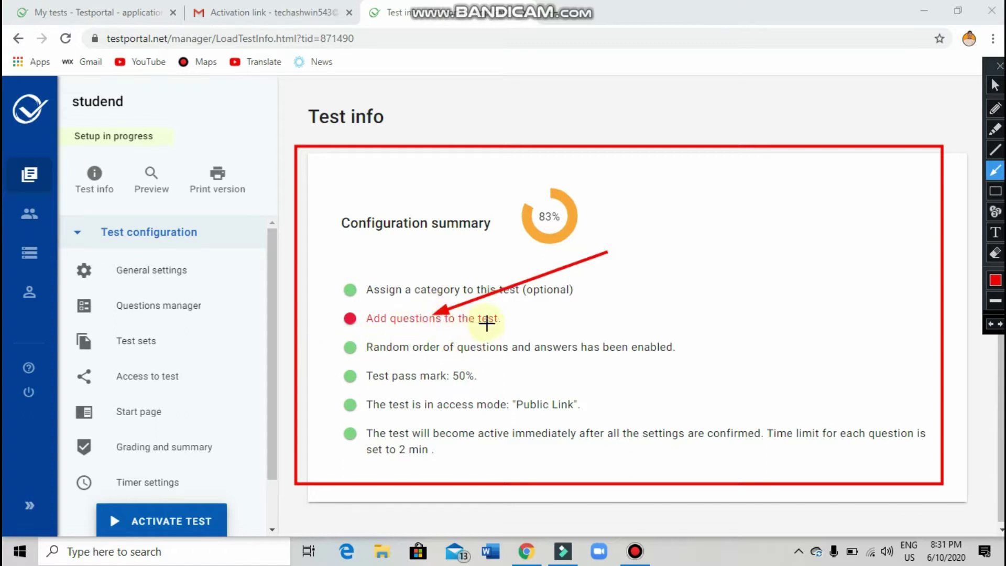
Follow the 'Add questions to the test.' link to the Questions manager
click(995, 191)
drag(349, 308, 509, 325)
click(990, 324)
click(991, 324)
click(991, 324)
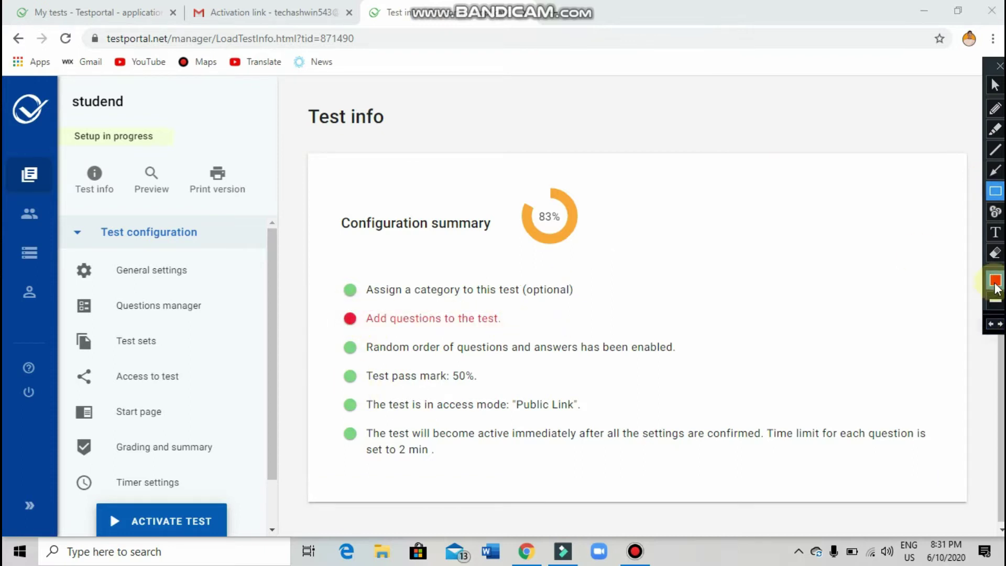
click(996, 85)
click(449, 314)
drag(449, 315, 482, 320)
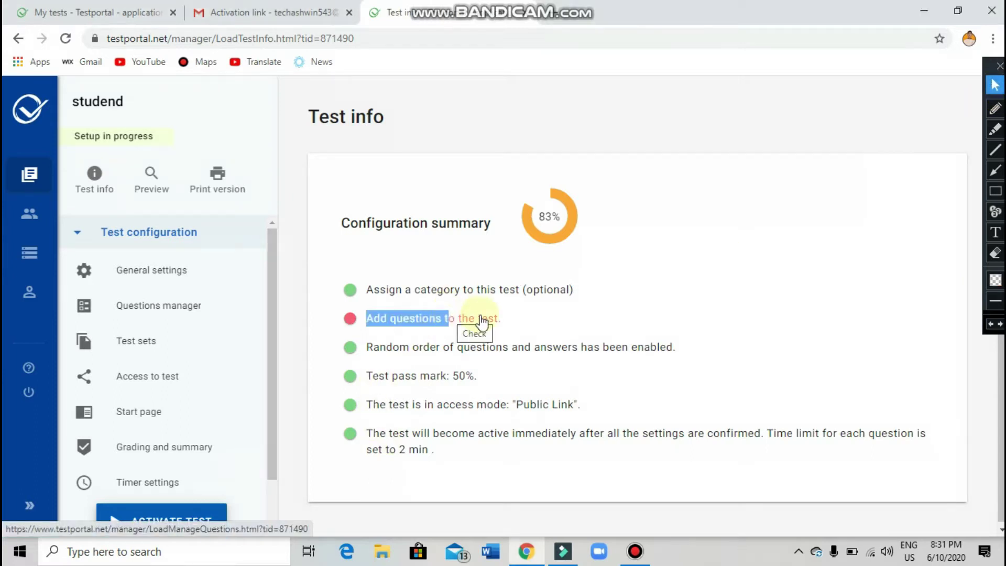
click(466, 324)
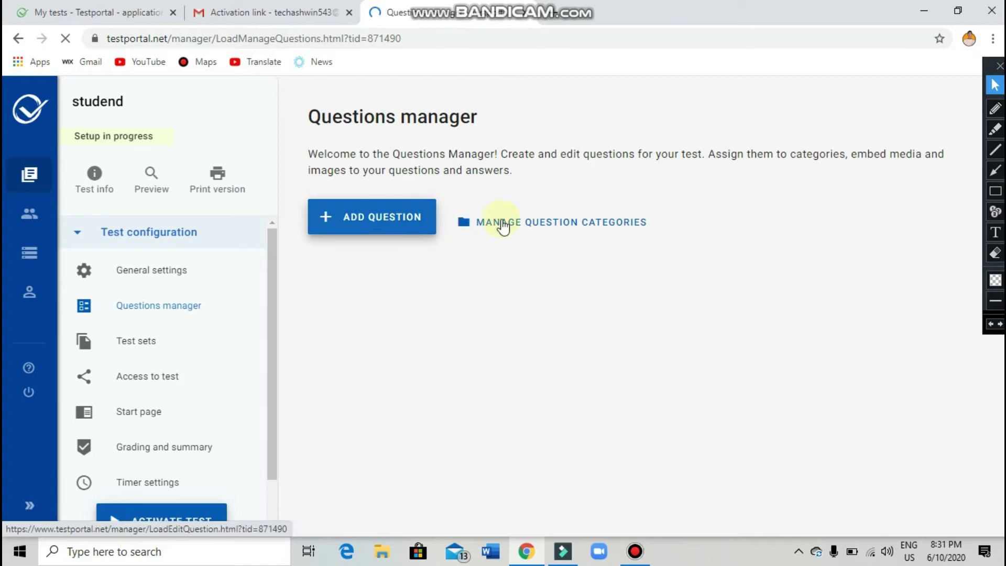
Add a blank Question 1 with ADD QUESTION in the Questions manager
click(995, 170)
drag(554, 89, 393, 191)
key(ctrl+shift+d)
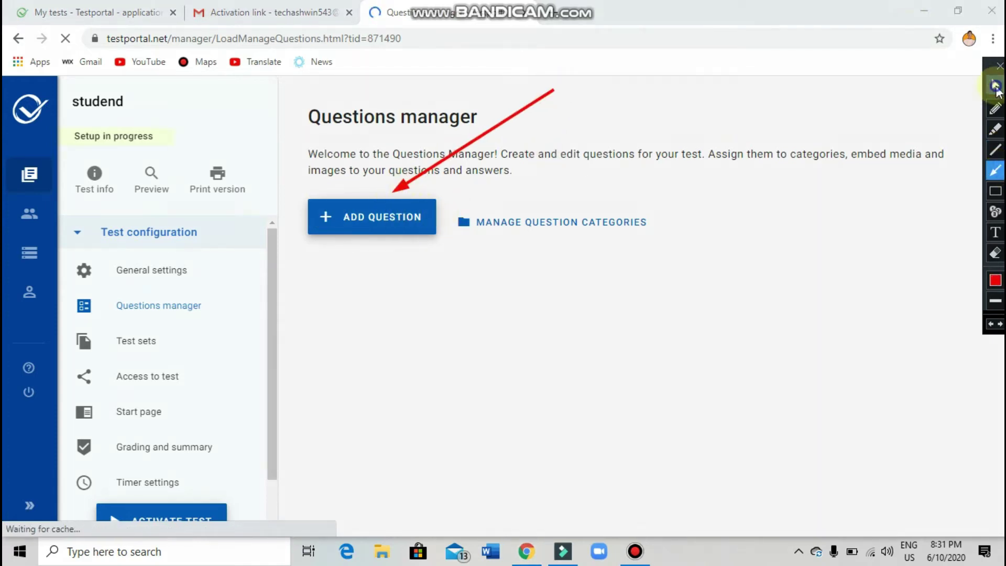
click(382, 226)
click(990, 326)
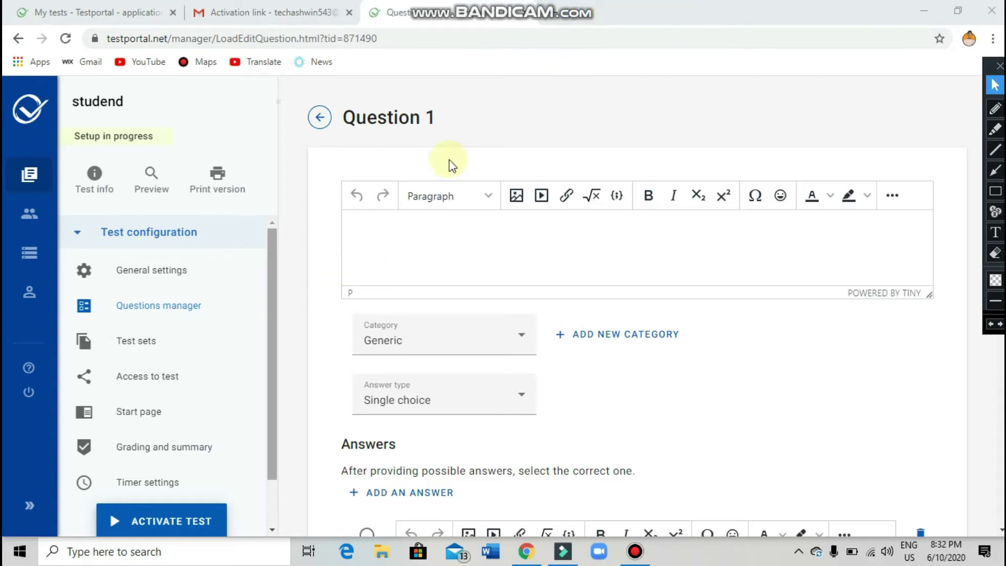
Enter placeholder text 'ggdgdjdkddclndc' as the Question 1 text
click(416, 237)
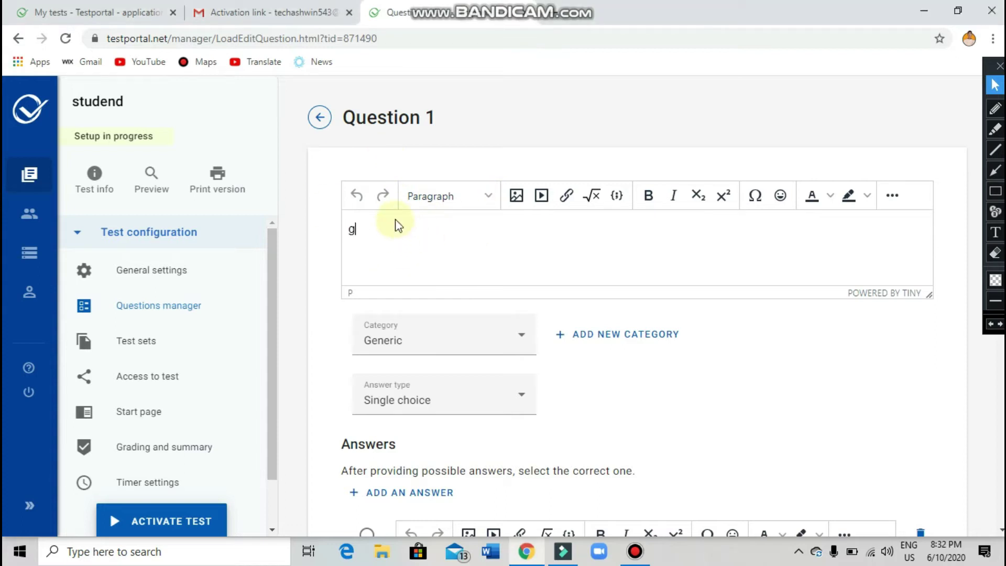
text(ggdgdjdkddclndc)
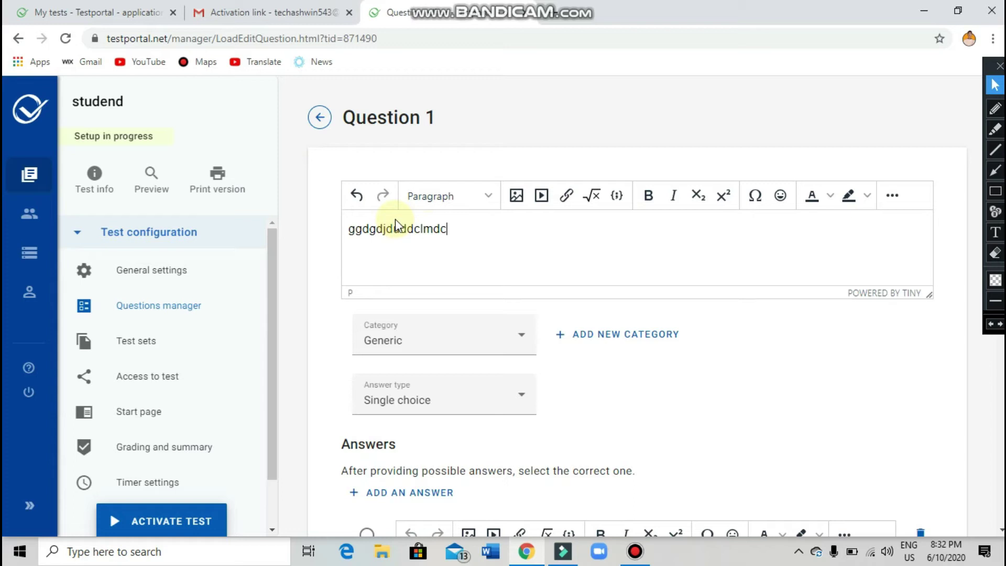
scroll(468, 257, down, 4)
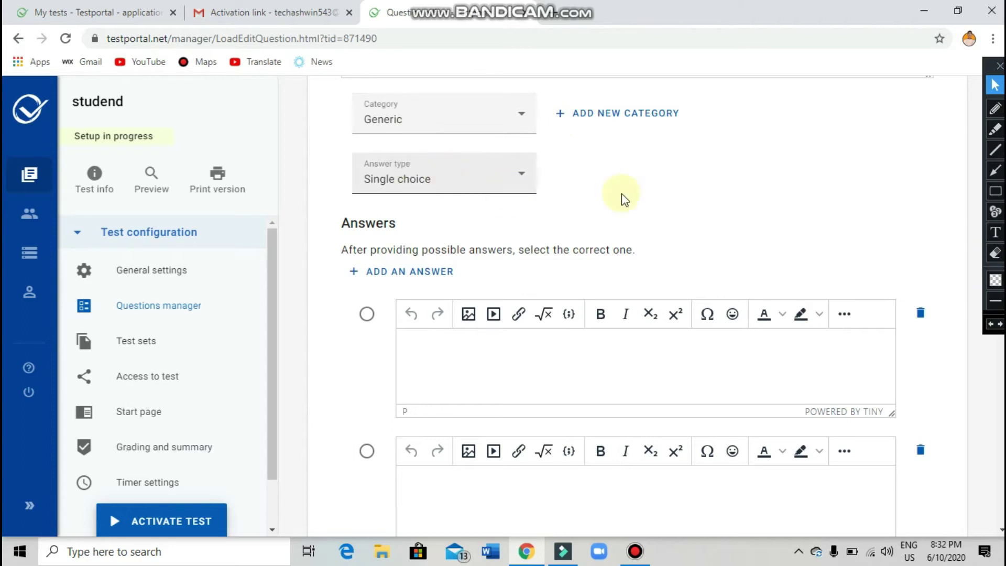
Bring up the list of answer types for Question 1
click(996, 191)
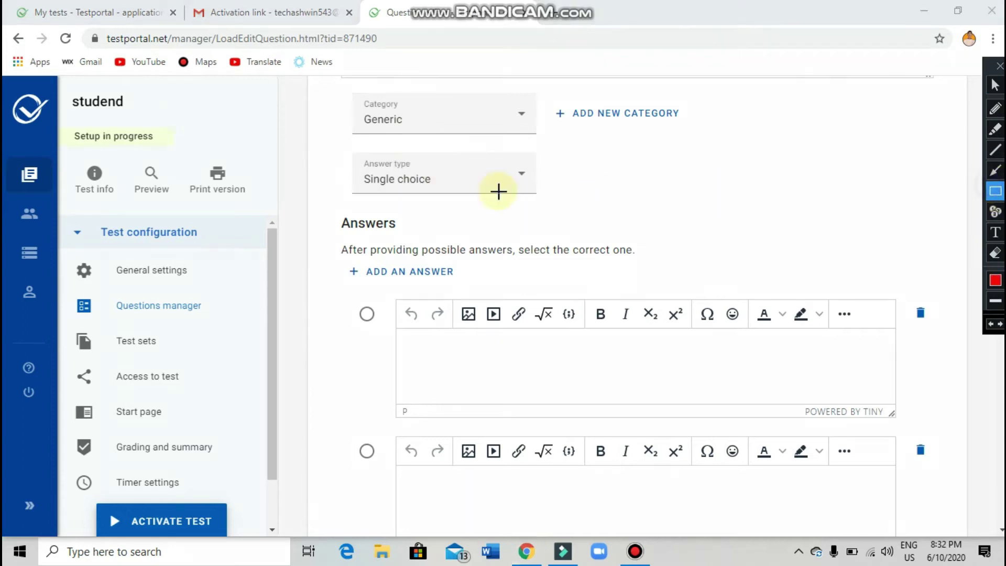
drag(337, 148, 585, 211)
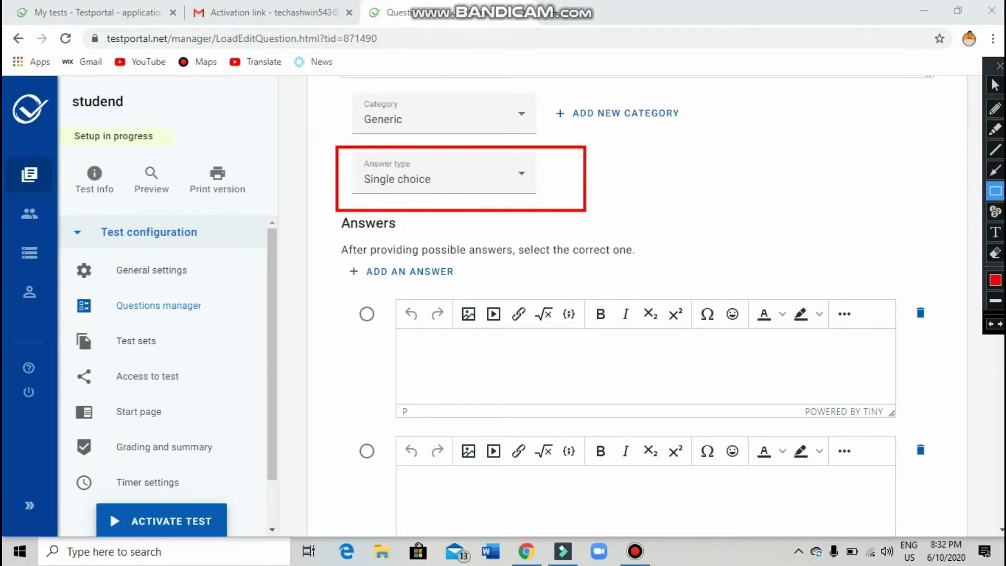
click(996, 85)
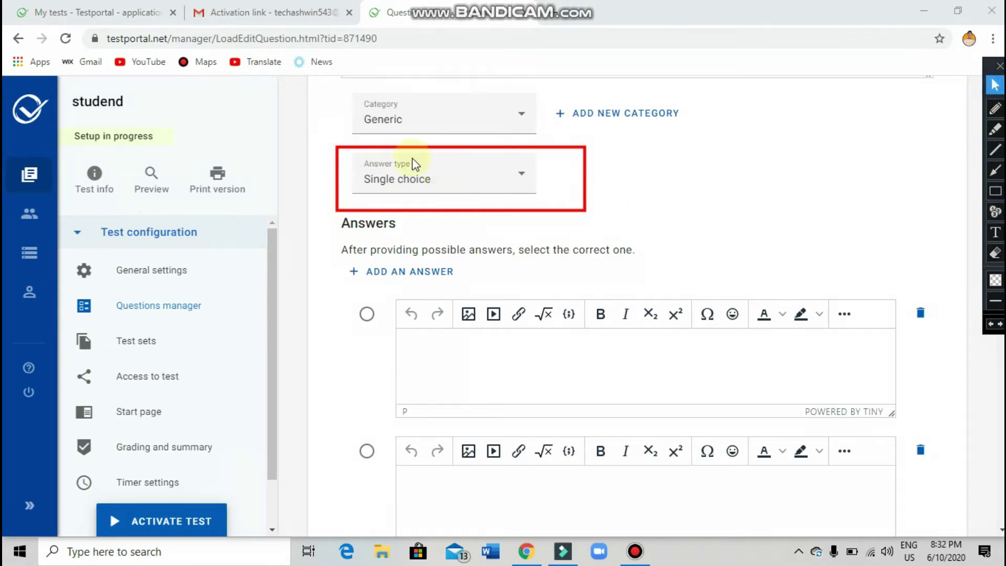
click(521, 185)
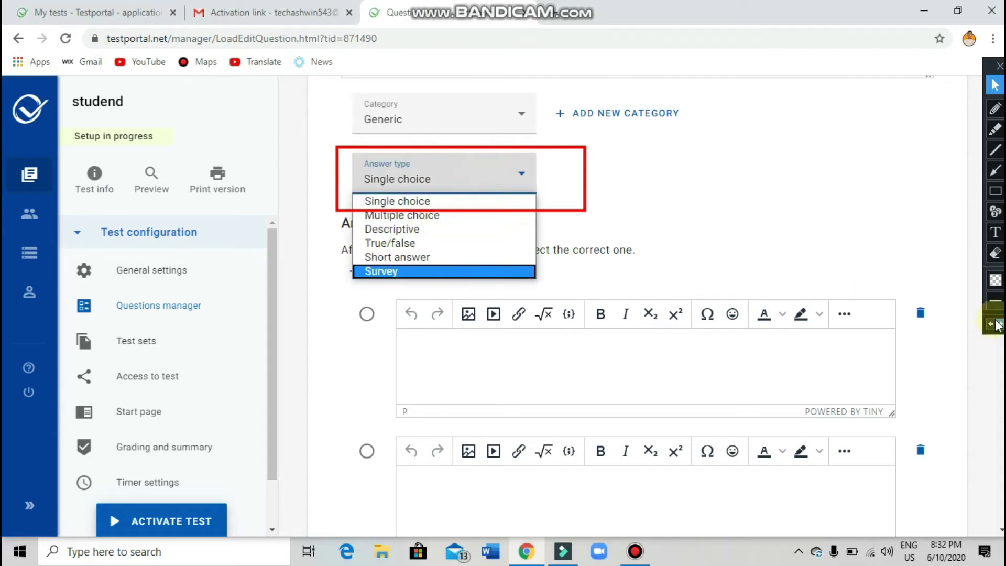
click(995, 325)
click(471, 179)
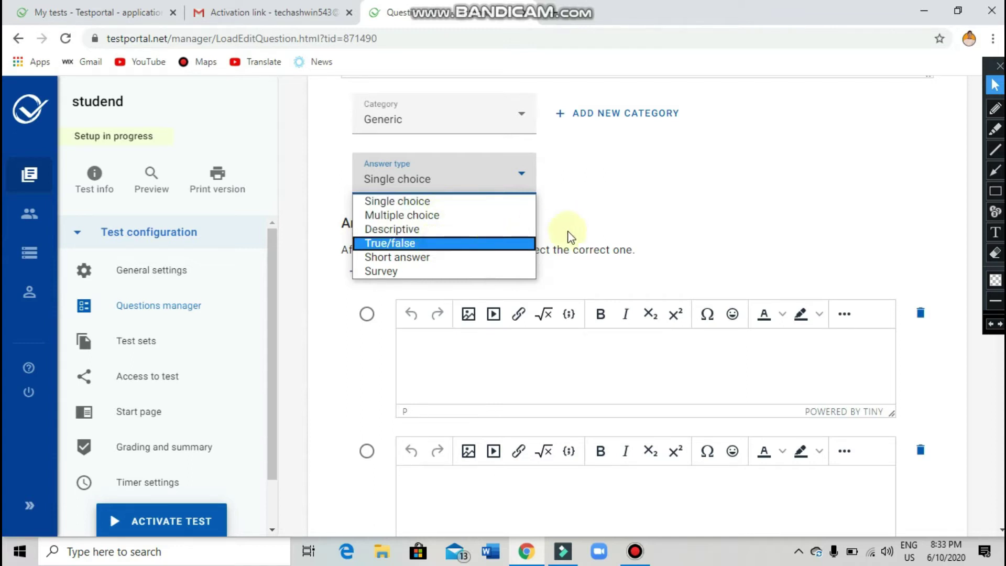
Close the answer type list unchanged and select the True answer's text
click(545, 197)
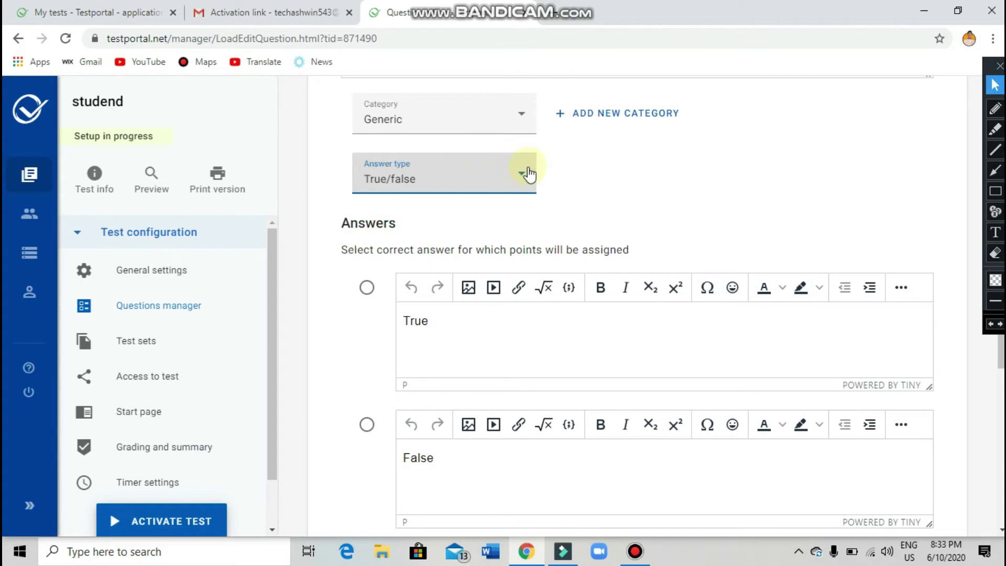
scroll(367, 247, down, 5)
scroll(405, 281, up, 4)
click(448, 252)
key(ctrl+a)
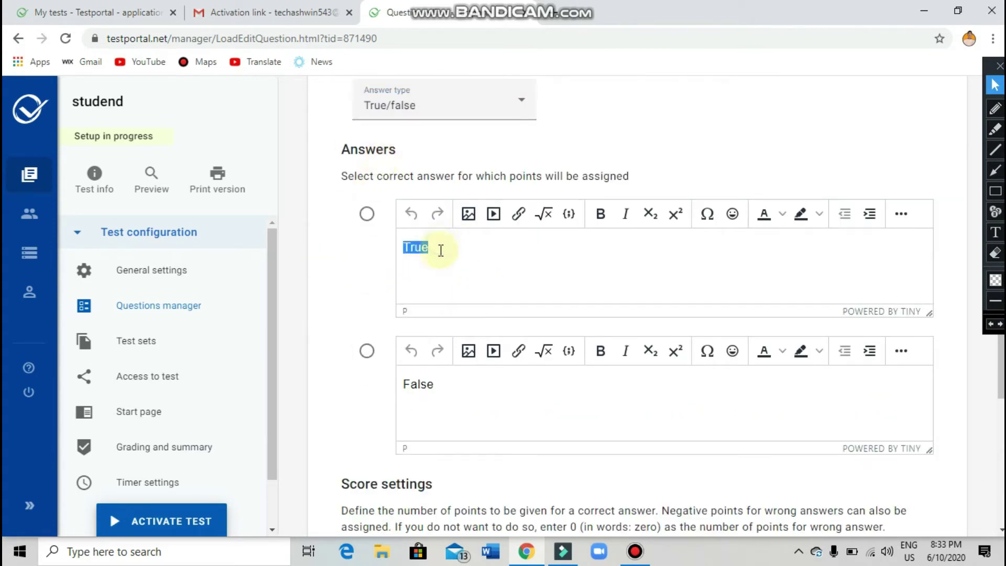
click(491, 274)
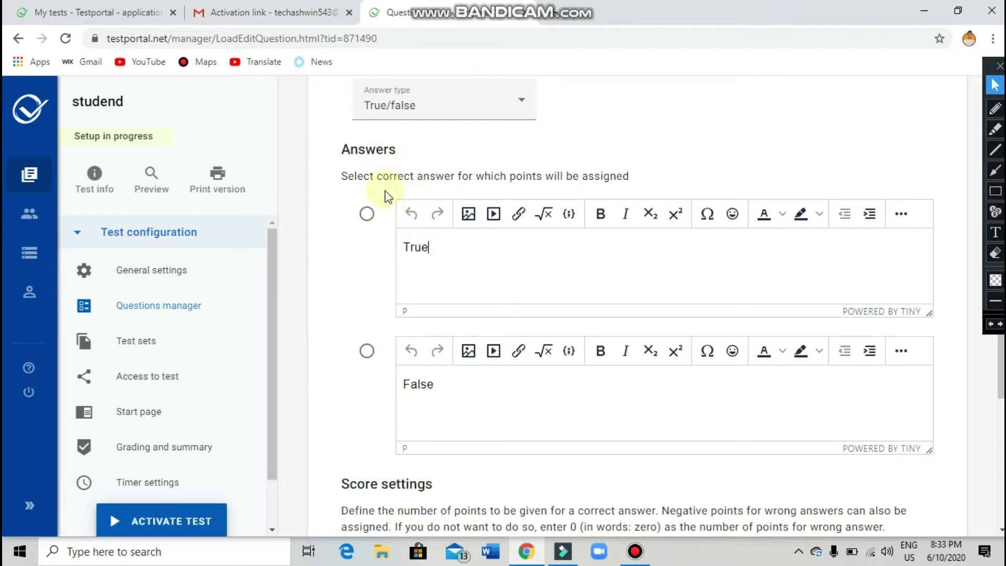
Mark True as the correct answer, worth 1 point
click(996, 190)
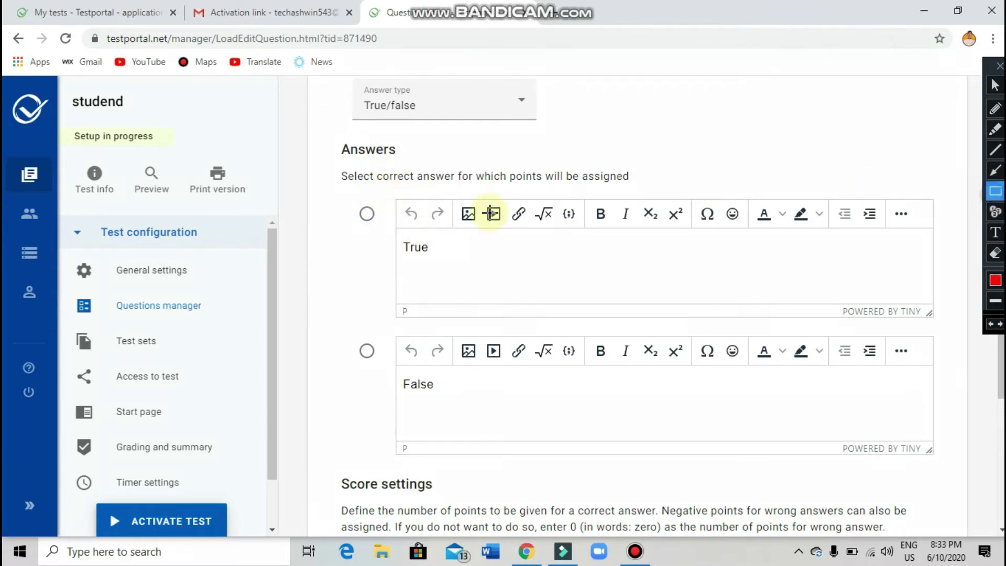
mouse_move(344, 186)
mouse_down()
mouse_move(394, 238)
mouse_move(366, 218)
mouse_move(385, 237)
mouse_up()
click(995, 324)
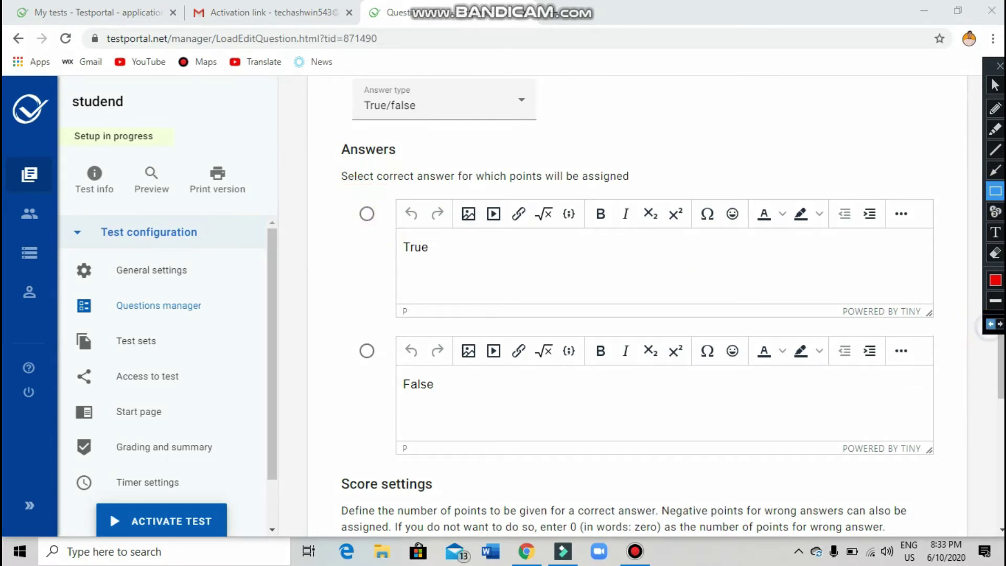
click(995, 84)
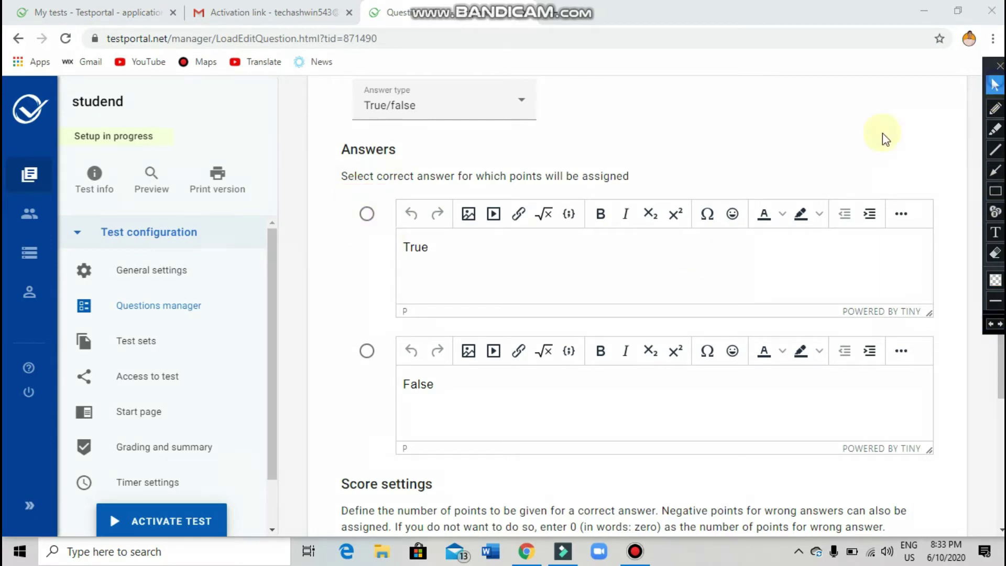
click(367, 216)
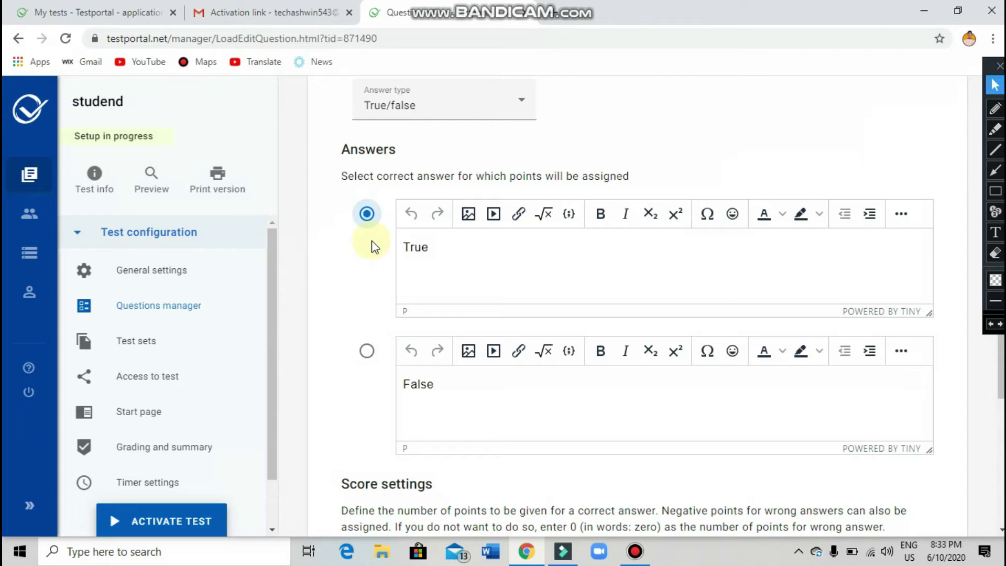
click(367, 214)
scroll(480, 215, down, 3)
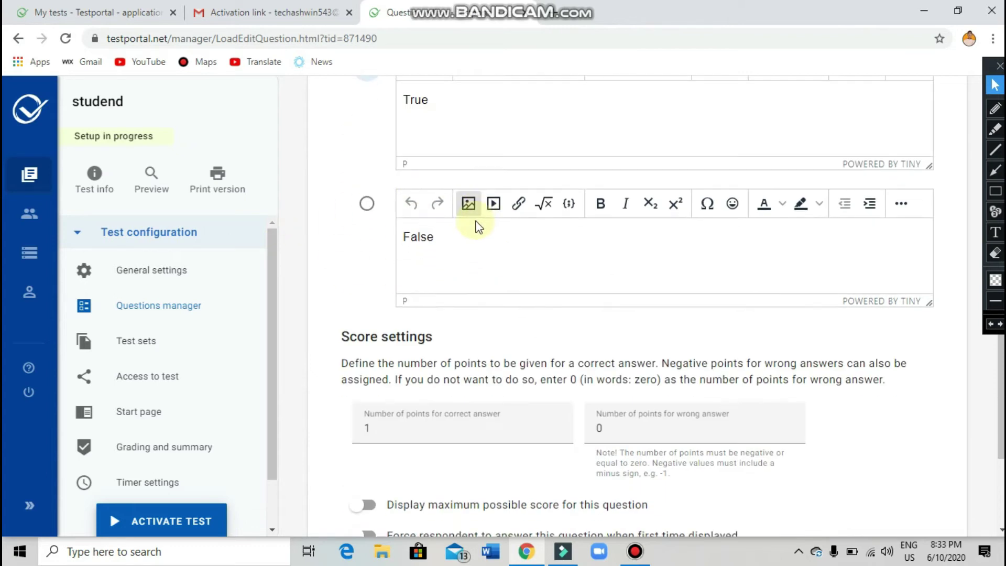
scroll(461, 235, up, 1)
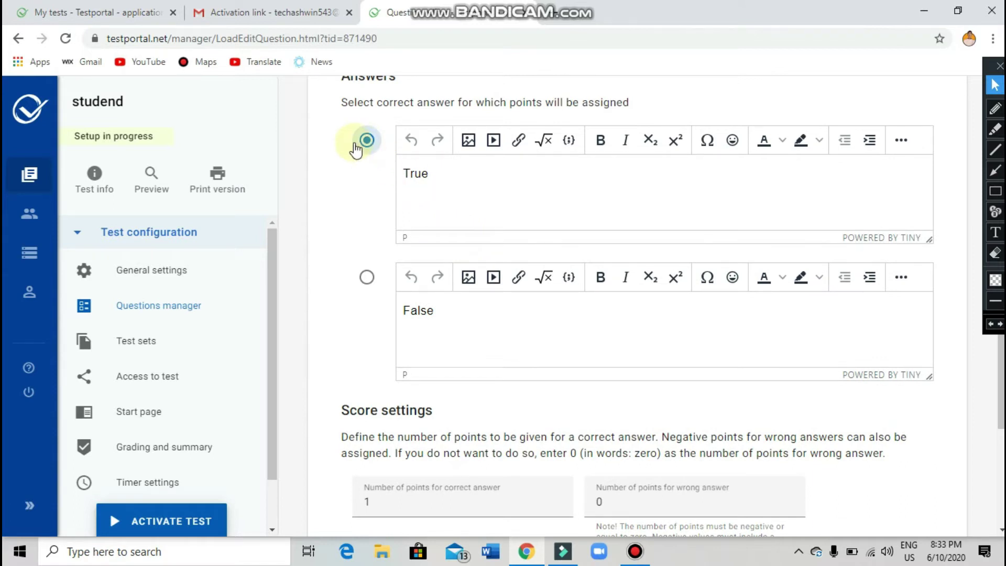
Save the True/false Question 1 with True correct, returning to the Questions manager
scroll(374, 165, down, 4)
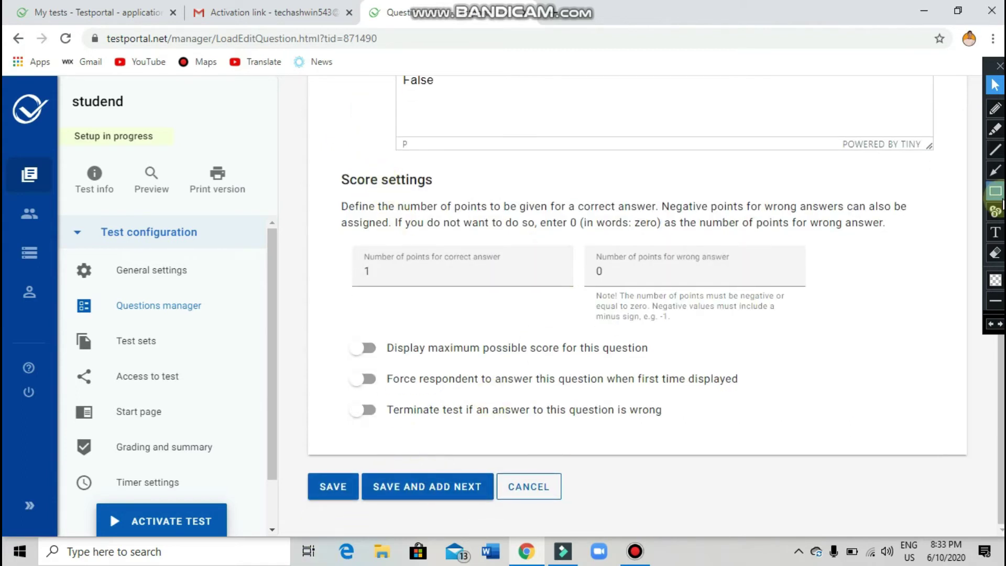
click(995, 193)
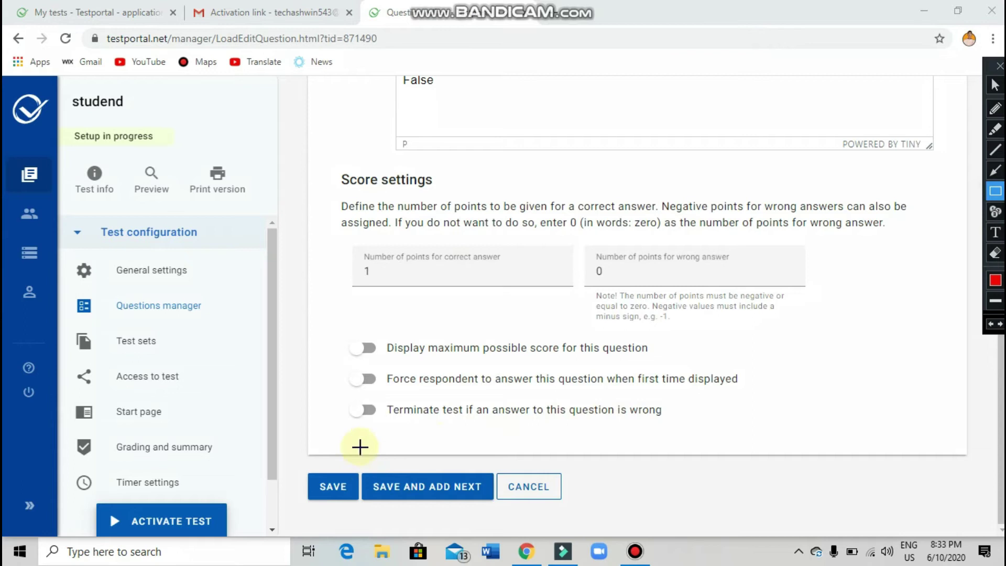
mouse_move(351, 460)
mouse_down()
mouse_move(456, 515)
mouse_move(500, 514)
mouse_up()
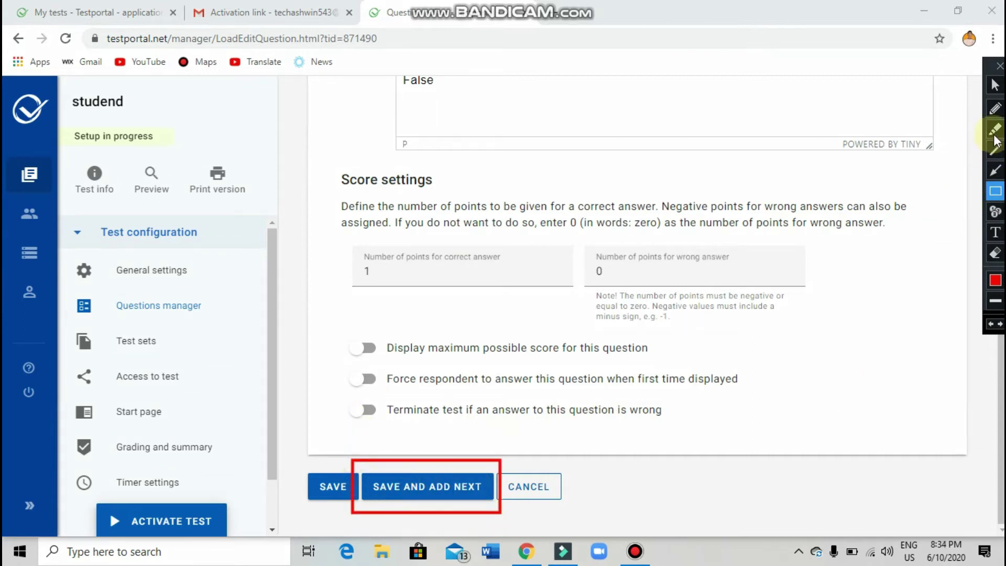
click(995, 170)
drag(570, 318, 437, 459)
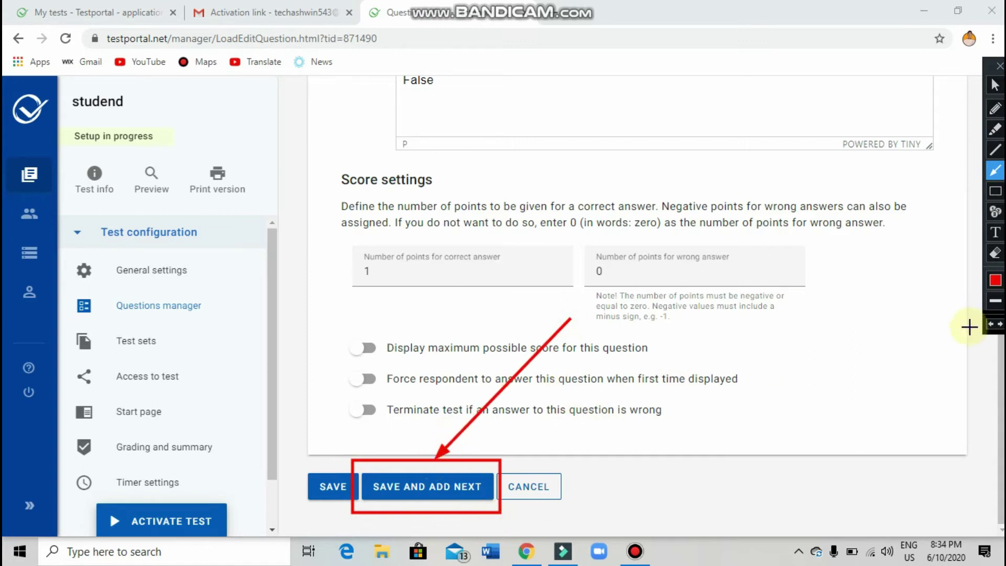
click(991, 326)
click(995, 190)
drag(301, 461, 361, 509)
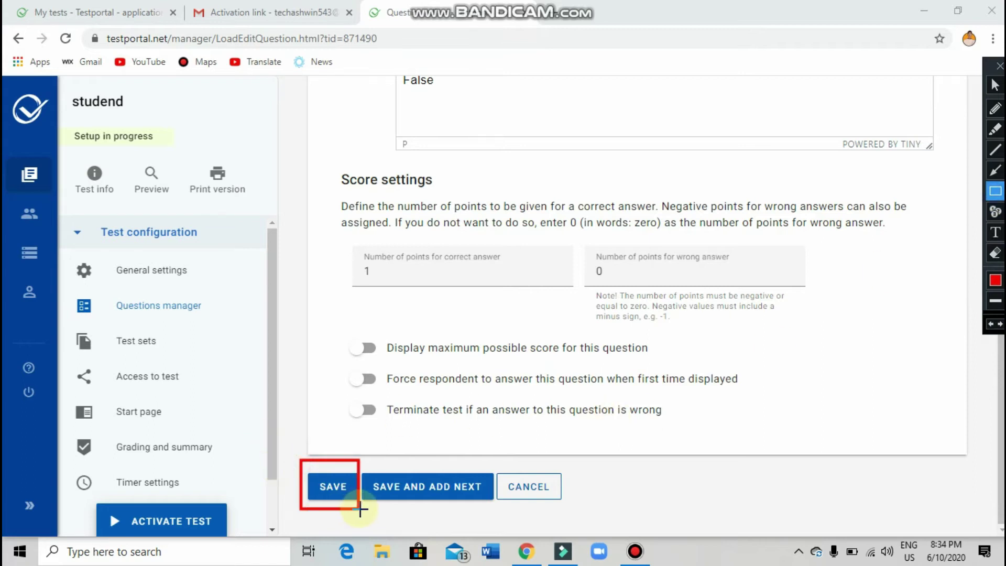
click(991, 326)
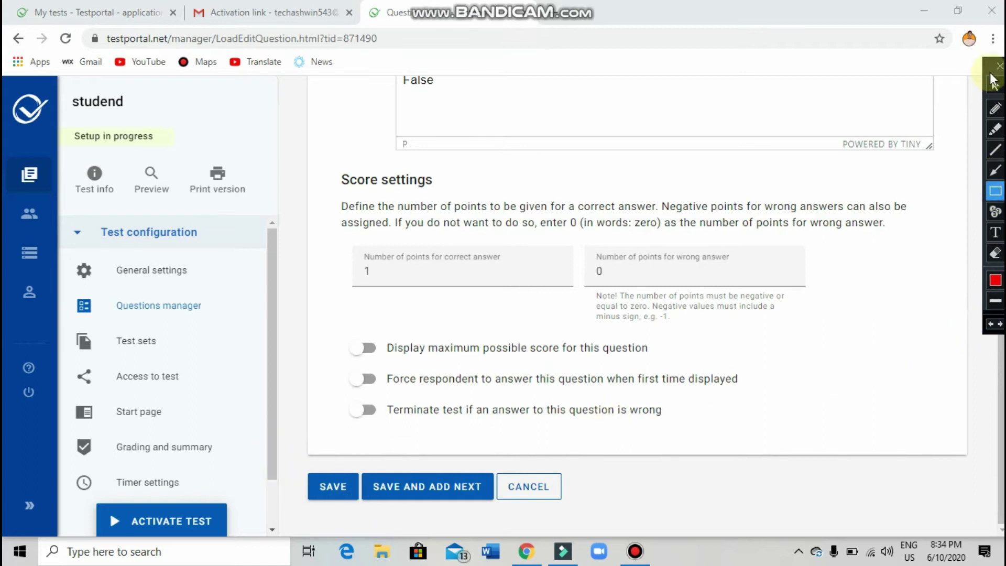
click(993, 86)
click(342, 498)
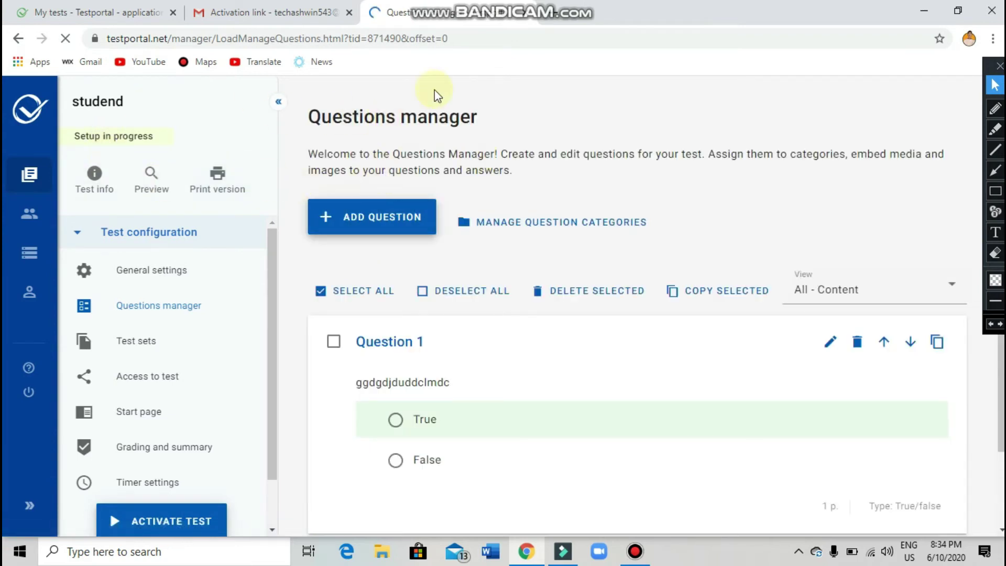
Open Test info under the studend test name in the left panel
click(995, 191)
drag(67, 164, 126, 202)
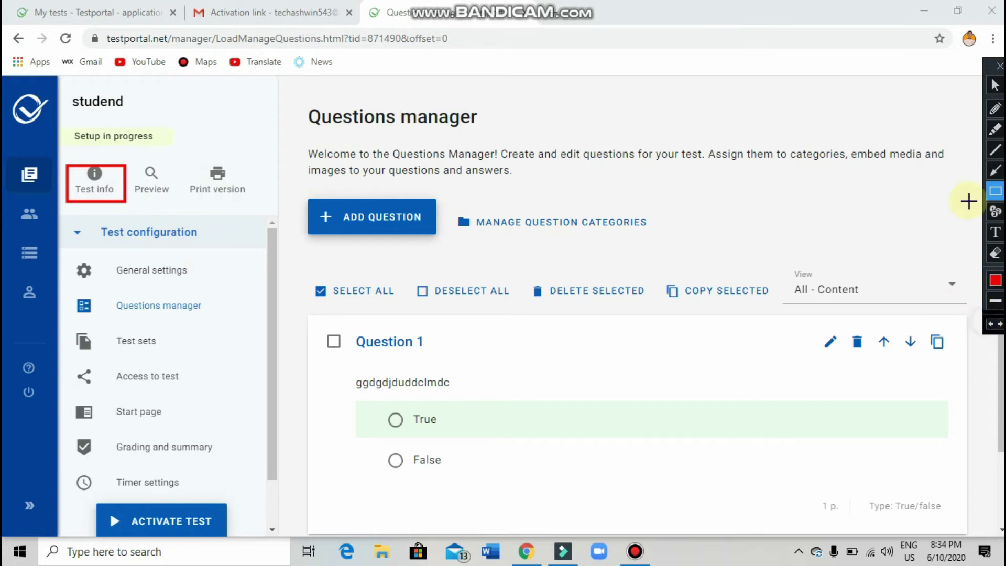
click(995, 170)
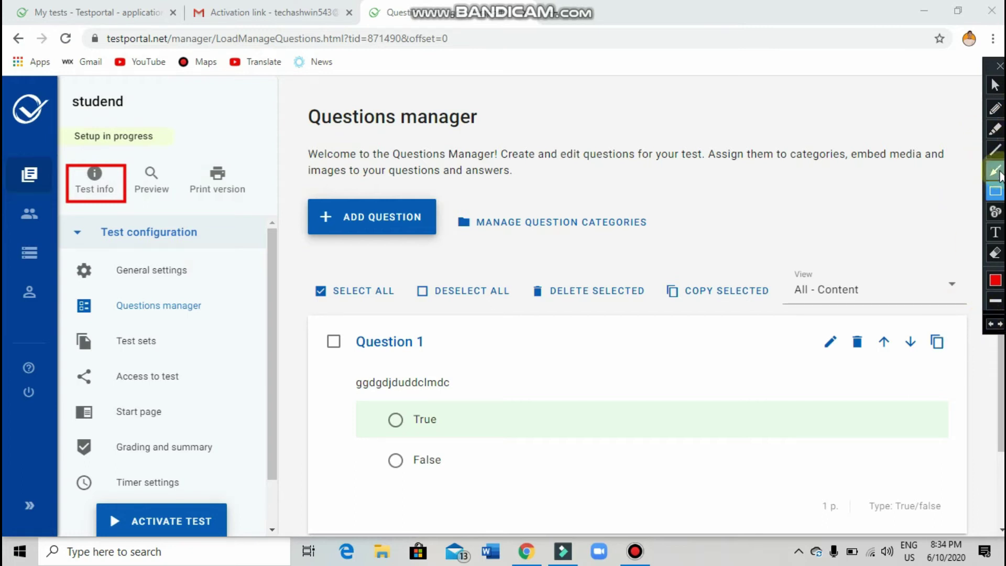
drag(193, 117, 122, 154)
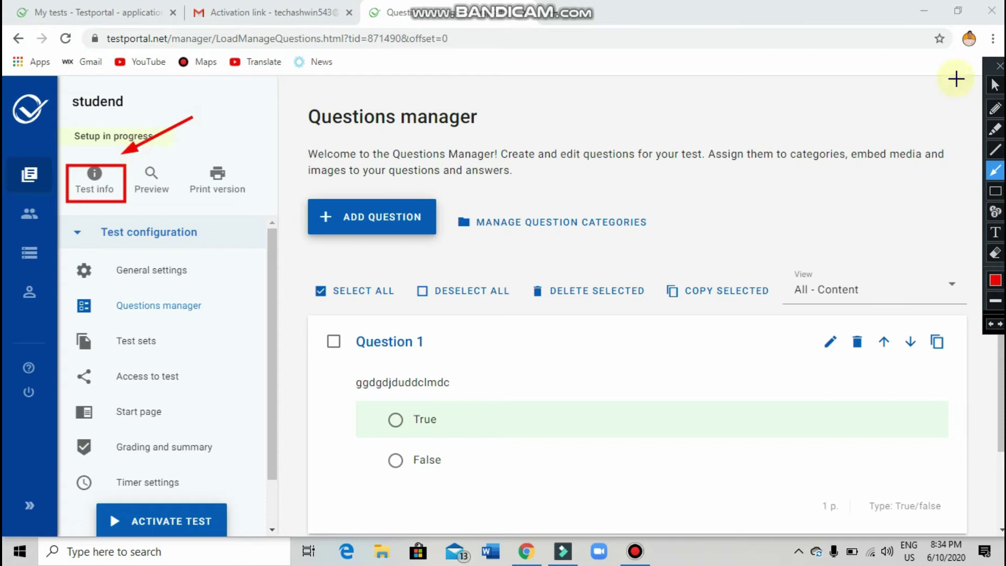
click(995, 85)
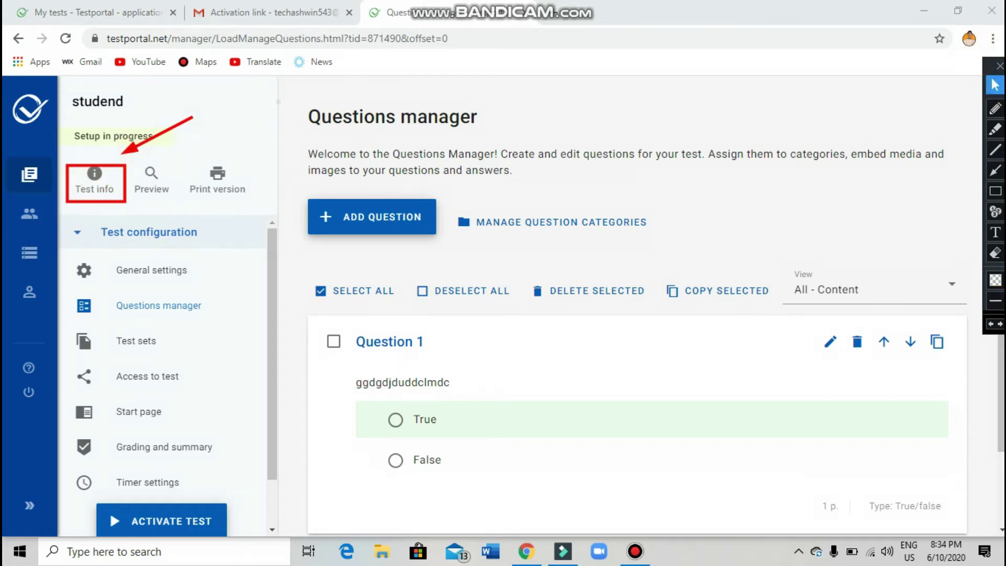
click(95, 179)
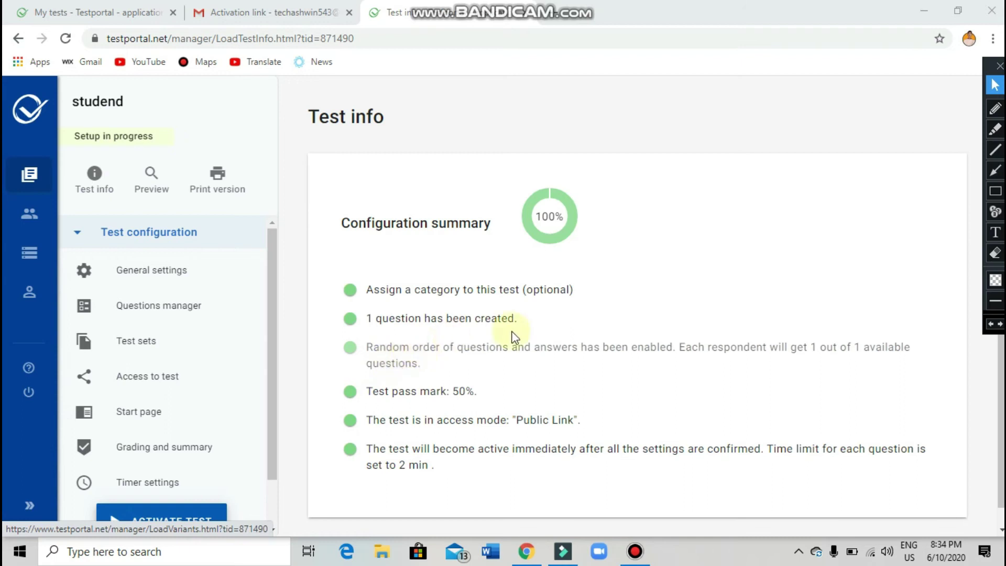
Open Grading and summary via the 'Test pass mark: 50%' line on Test info
scroll(451, 314, down, 1)
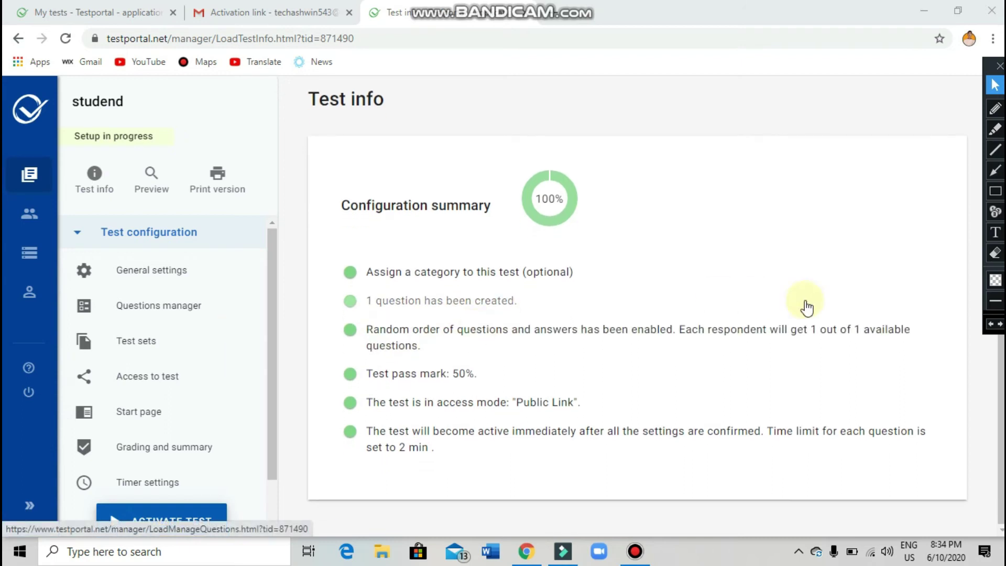
click(995, 190)
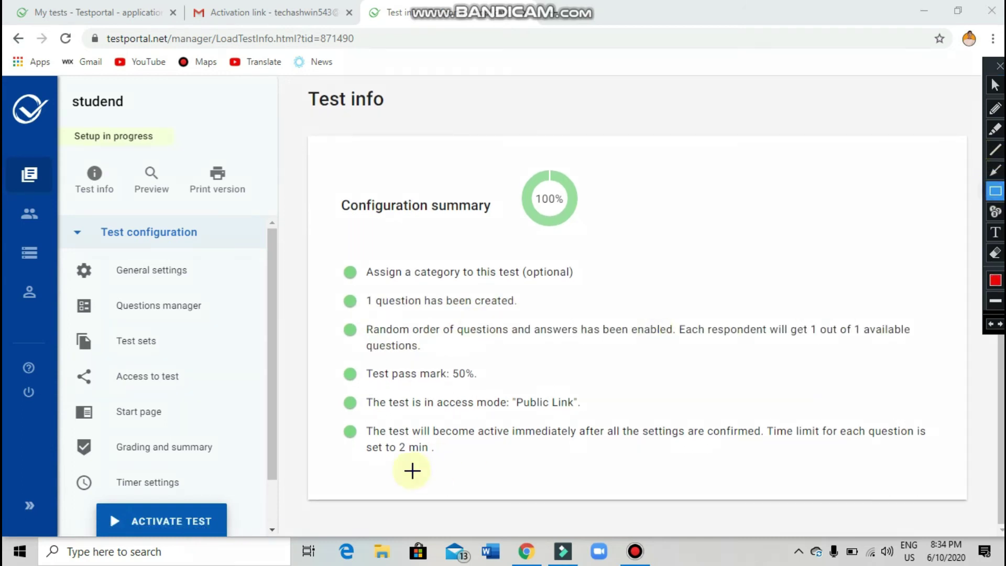
drag(332, 344, 484, 391)
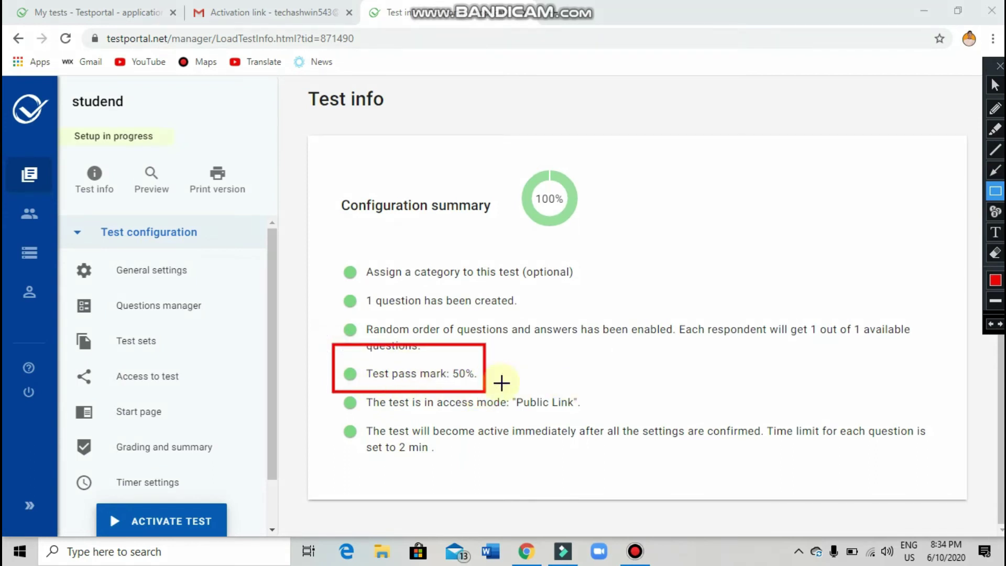
click(994, 323)
mouse_move(326, 218)
mouse_down()
mouse_move(631, 469)
mouse_move(945, 463)
mouse_up()
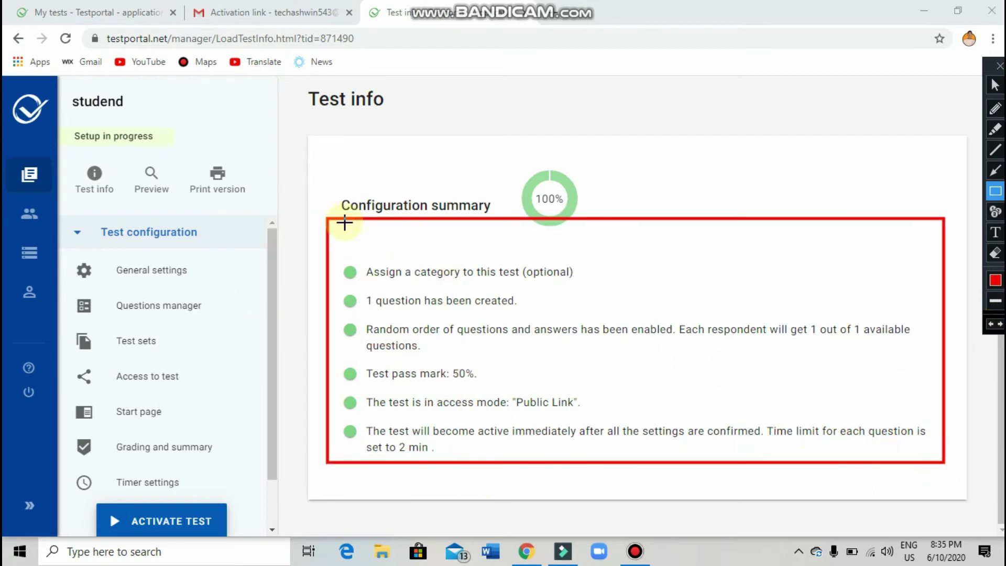
click(990, 325)
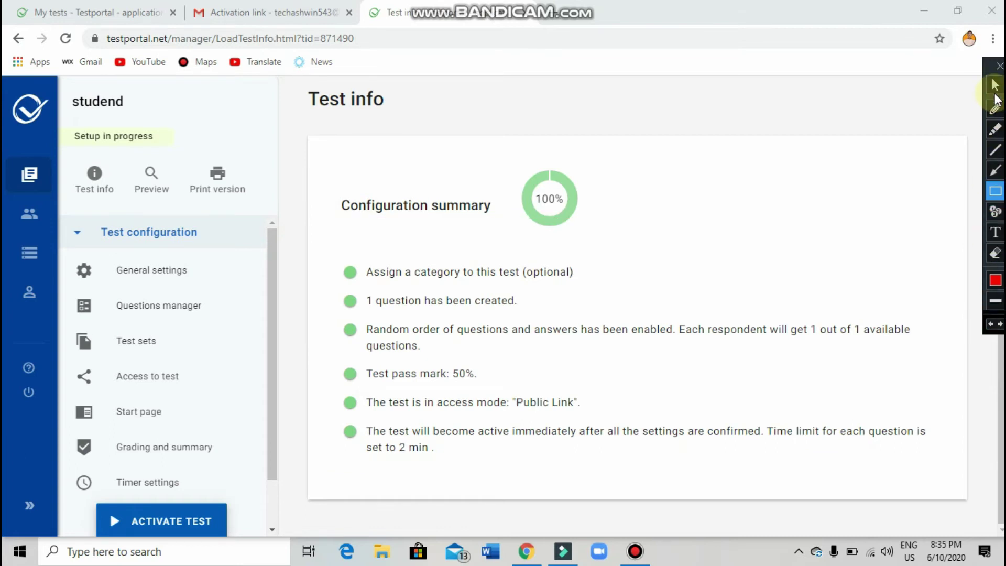
click(994, 88)
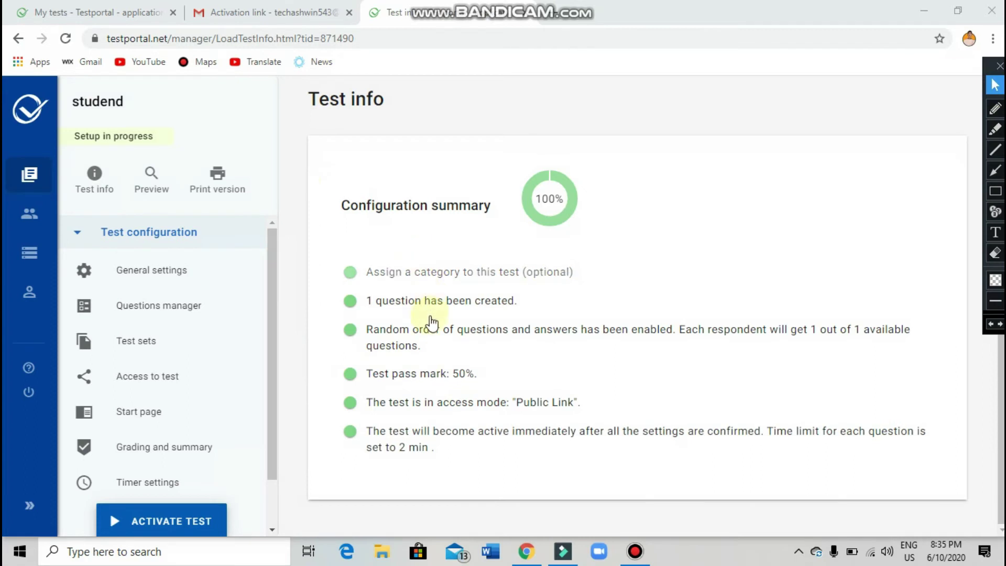
click(427, 372)
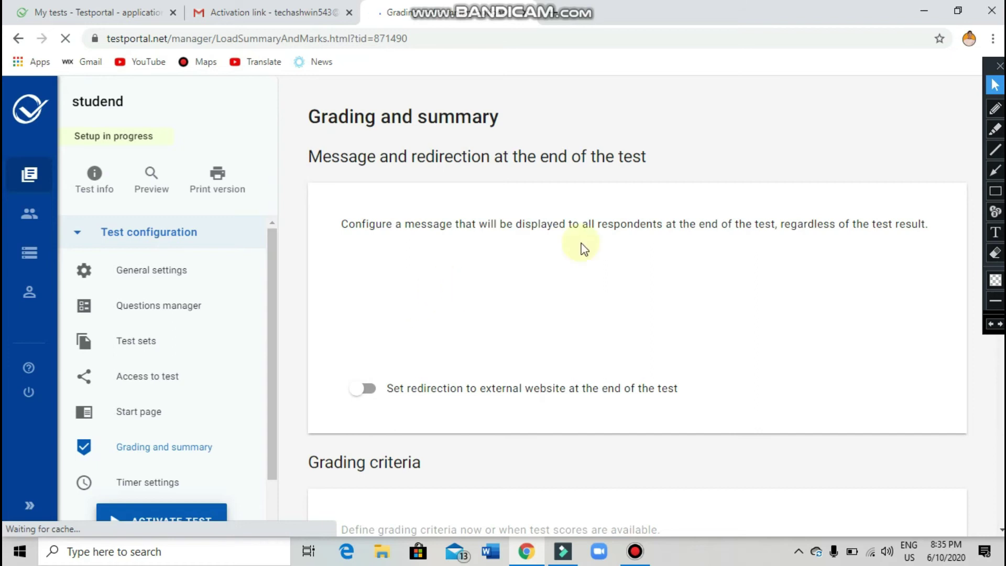
Change the Enter pass mark value from 50 to 25
scroll(450, 284, down, 1)
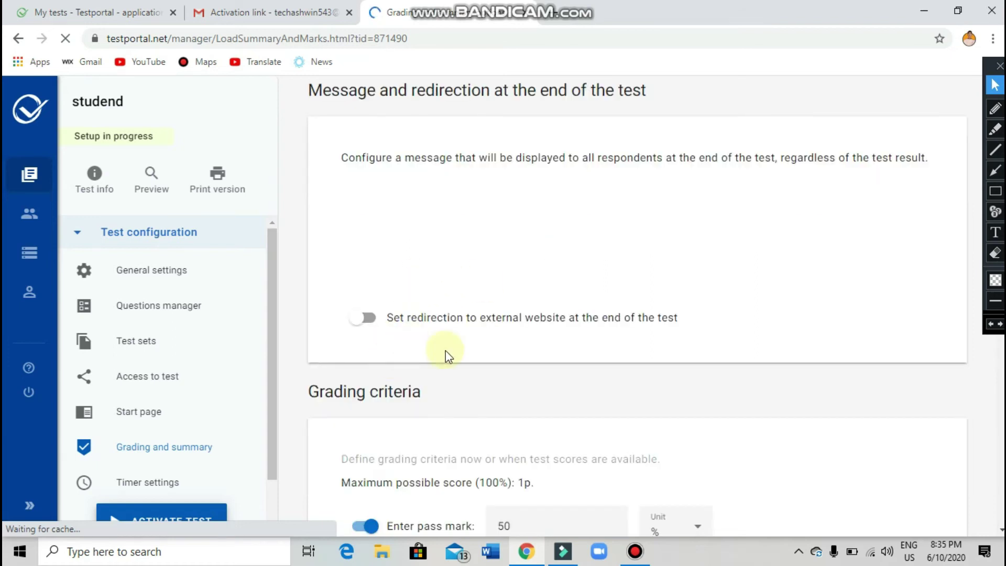
scroll(471, 356, down, 6)
scroll(483, 326, up, 2)
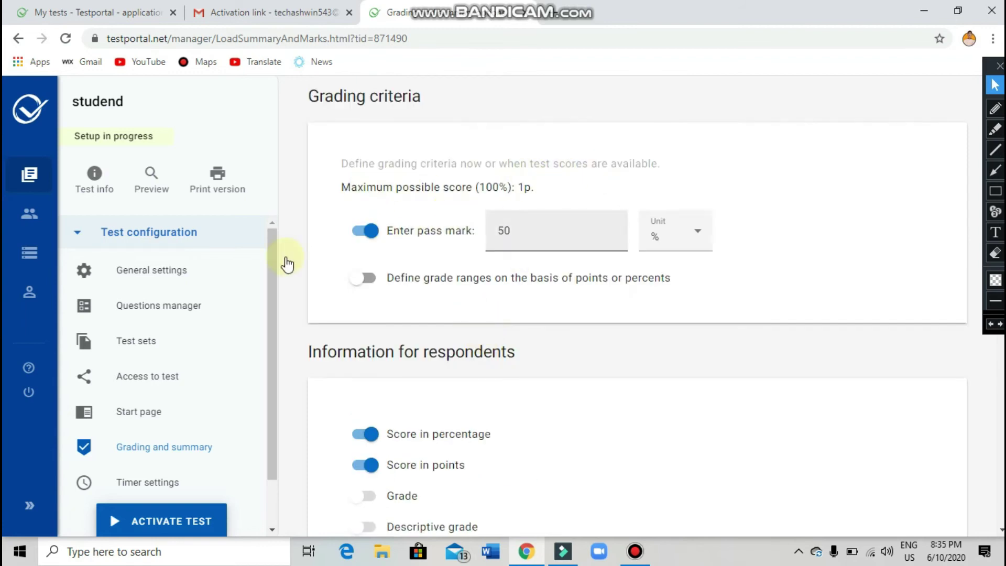
click(529, 229)
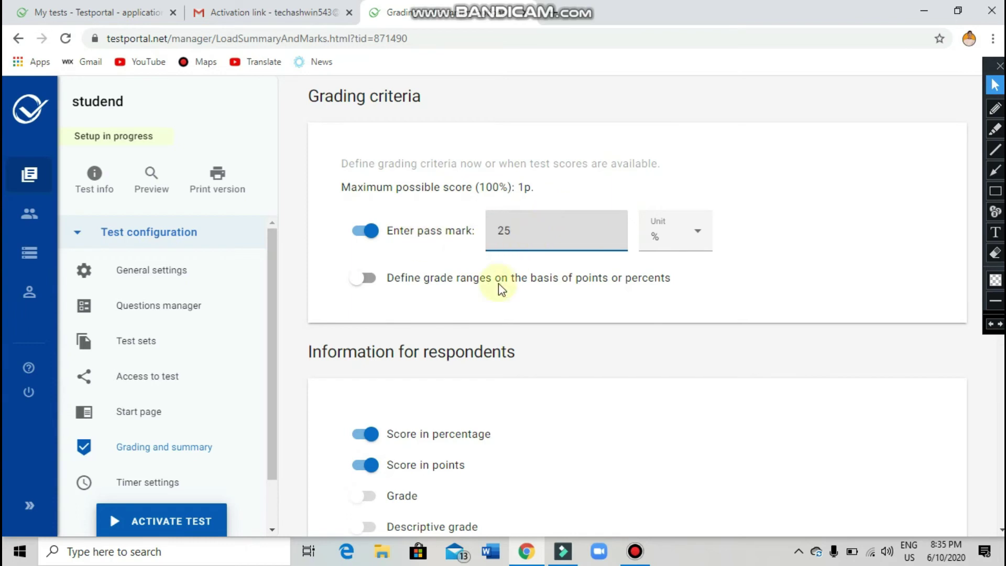
scroll(568, 312, down, 7)
scroll(561, 308, up, 10)
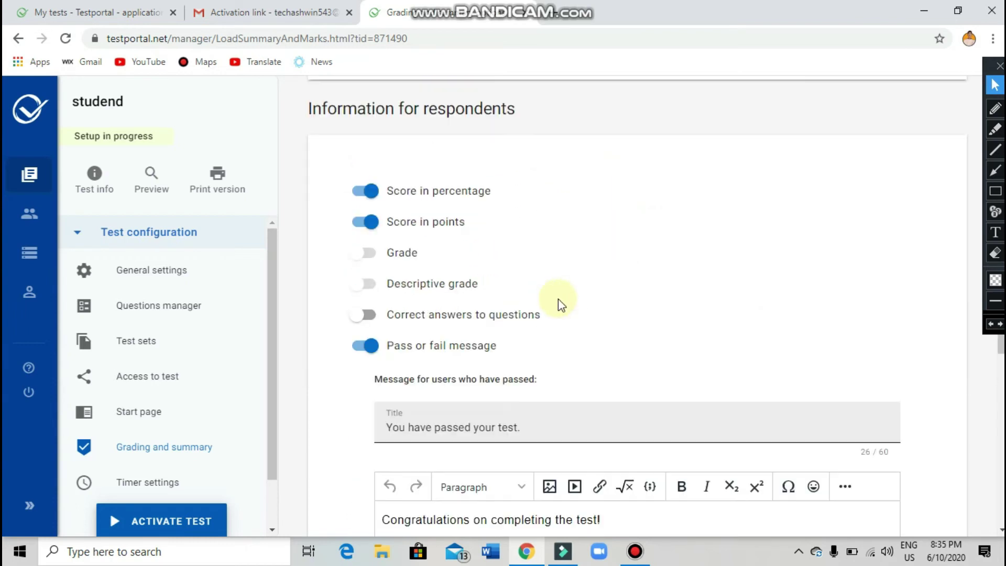
scroll(560, 289, up, 4)
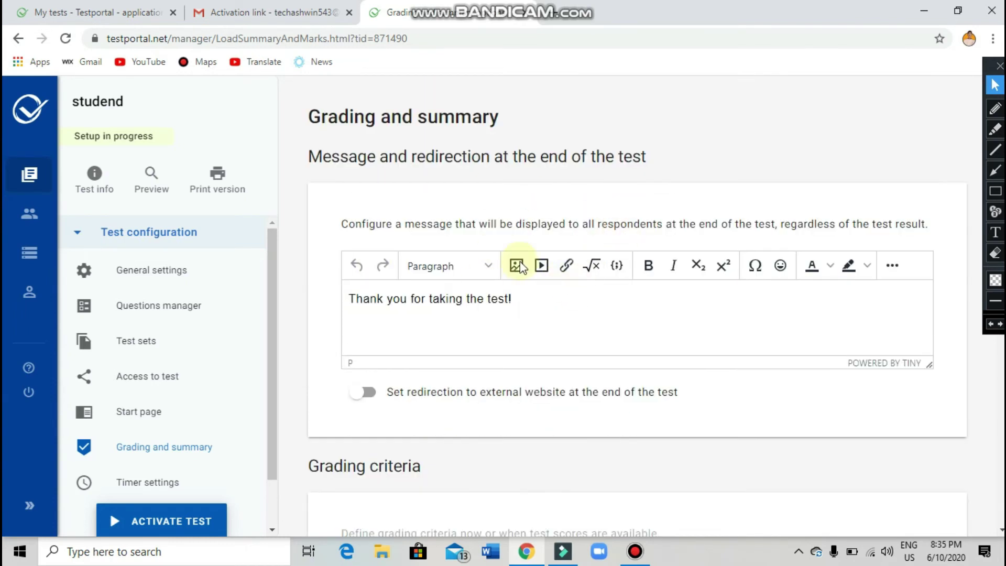
scroll(563, 313, down, 12)
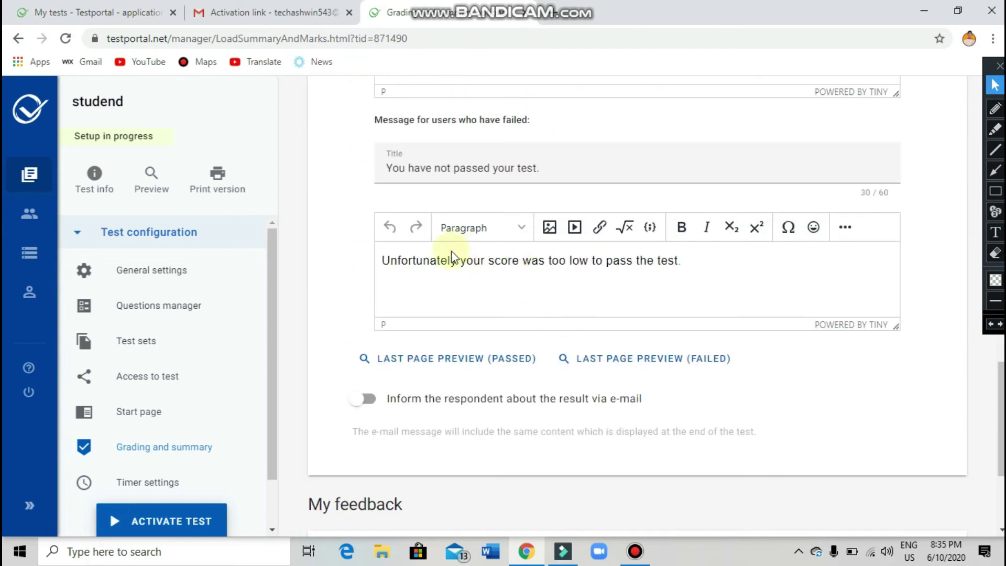
scroll(476, 264, up, 10)
scroll(780, 228, up, 5)
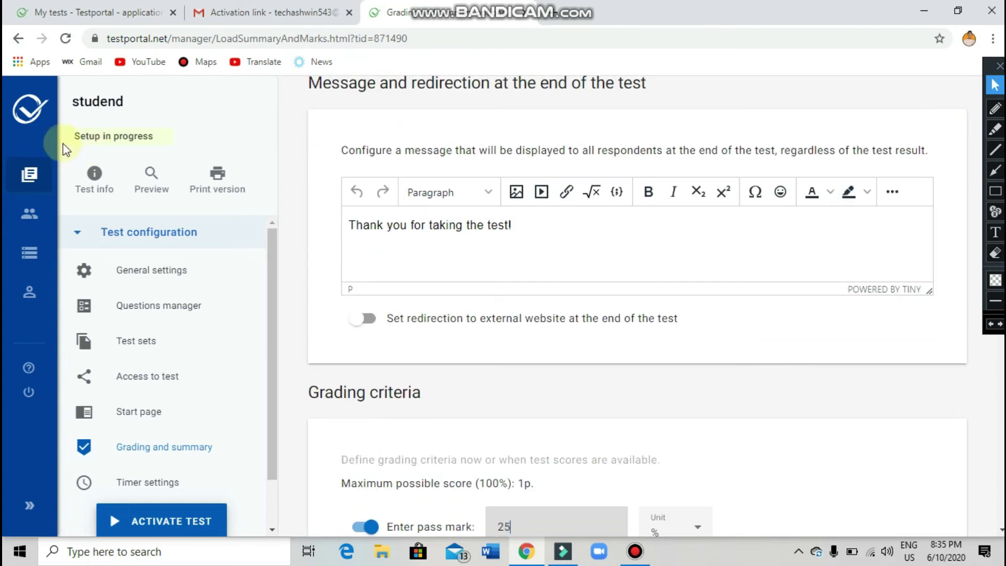
Stay on the page at the leave-page warning and save the grading settings
click(113, 202)
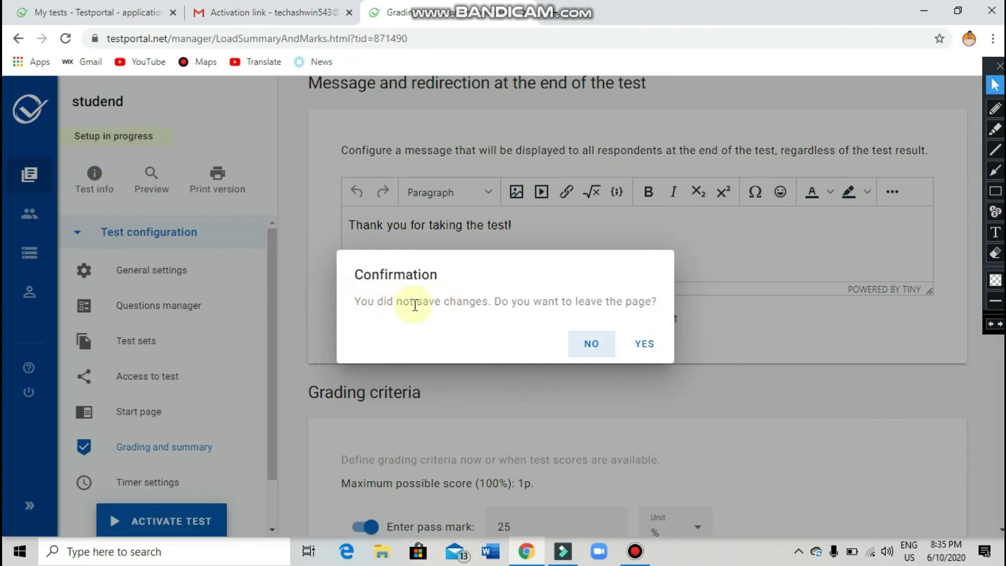
click(594, 345)
scroll(603, 319, down, 20)
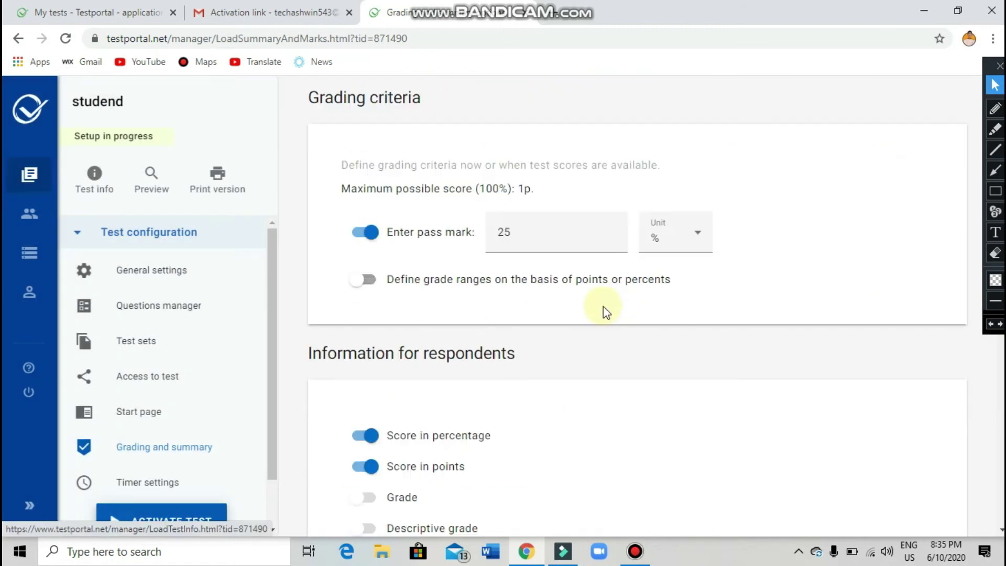
click(333, 486)
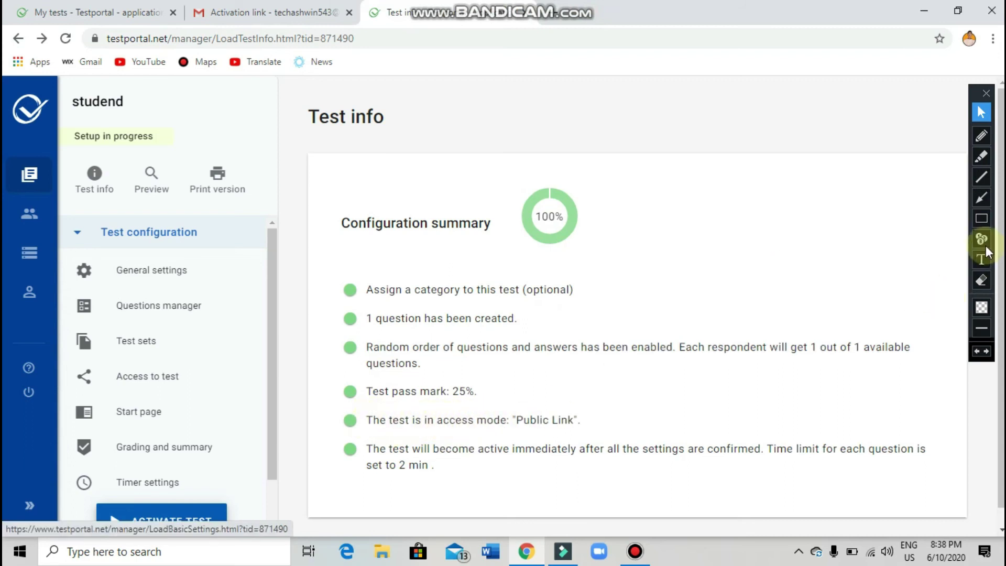
Show the studend test's summary at 100%: one question, random order, 25% pass mark, Public Link access
click(979, 219)
mouse_move(367, 420)
mouse_down()
mouse_move(561, 420)
mouse_move(604, 437)
mouse_up()
click(979, 354)
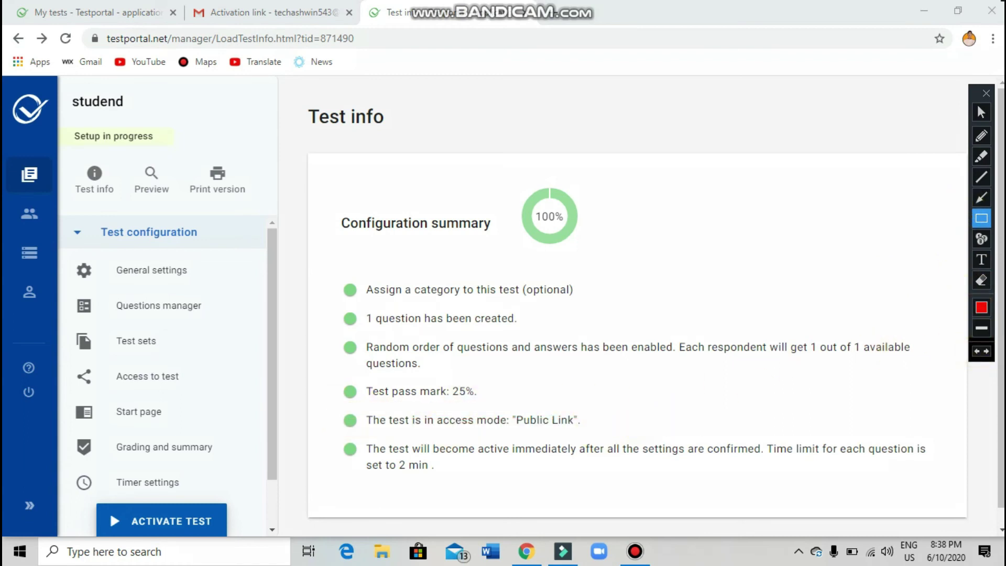
click(981, 112)
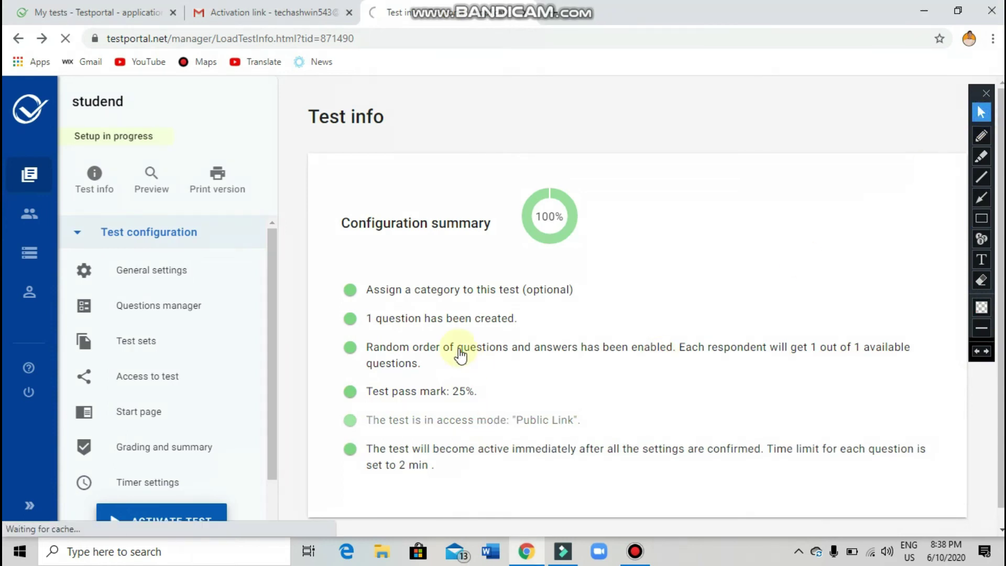
Open the Access to test page from the Public Link line and view the test link
click(471, 420)
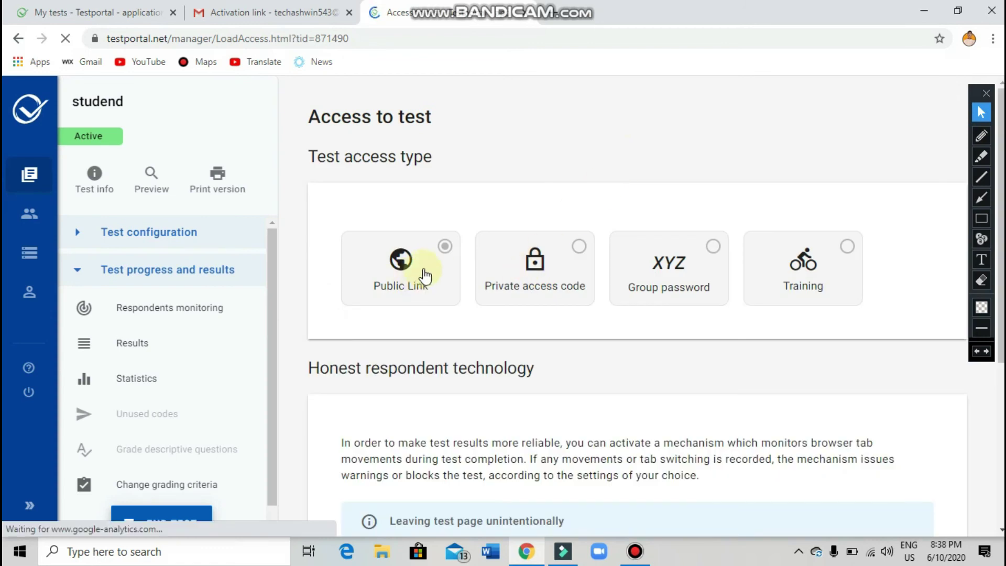
scroll(409, 259, down, 1)
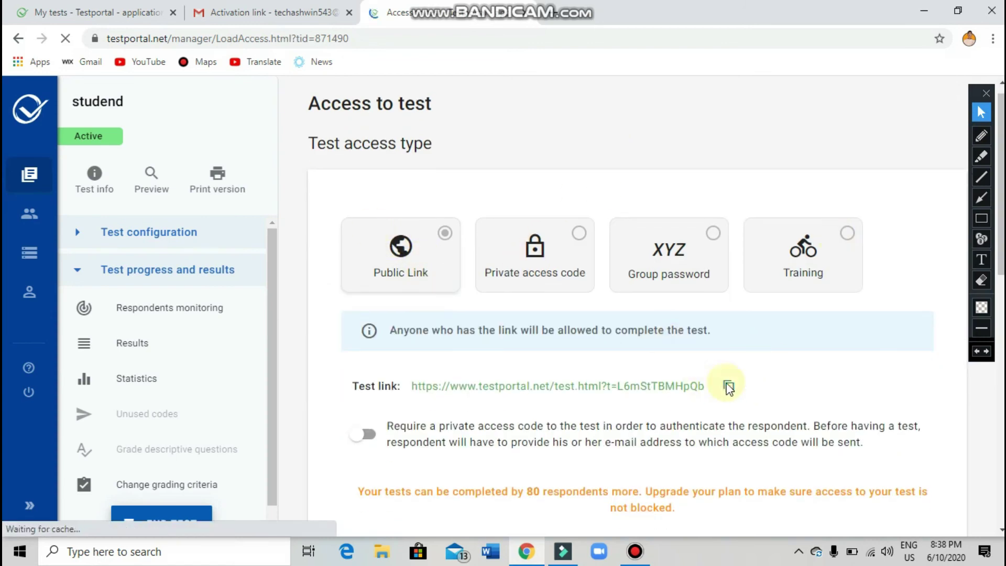
scroll(733, 386, down, 4)
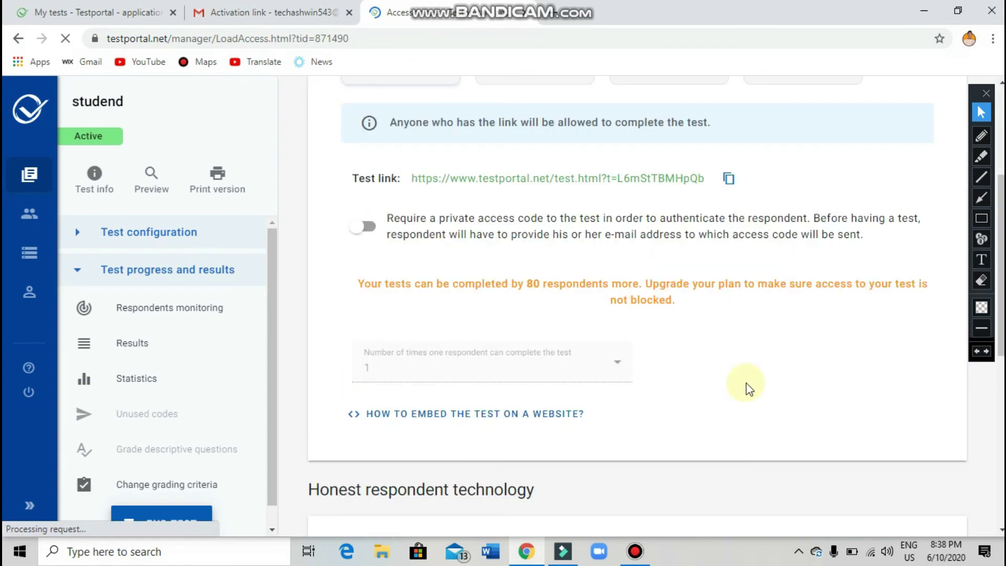
click(981, 218)
drag(706, 163, 737, 188)
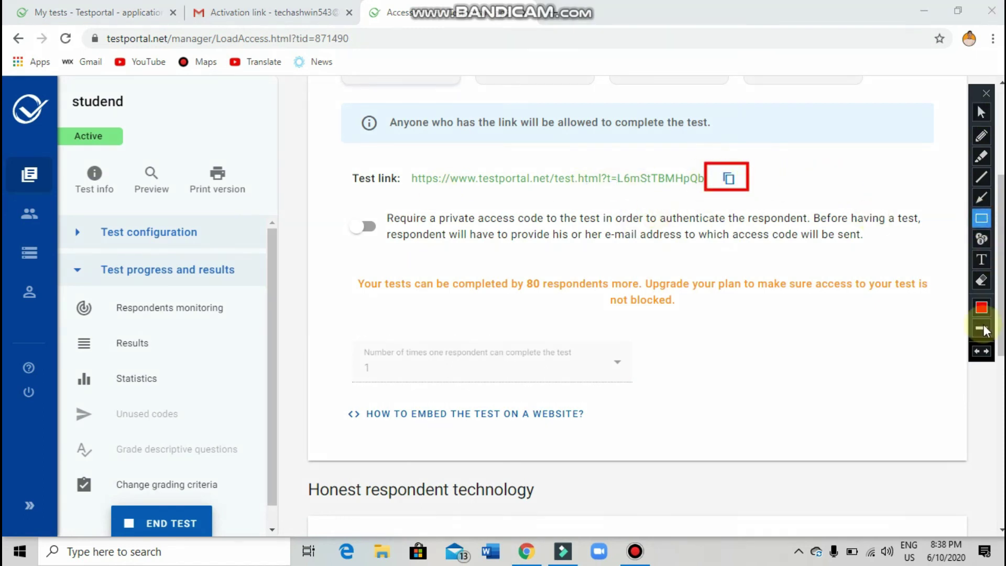
click(983, 359)
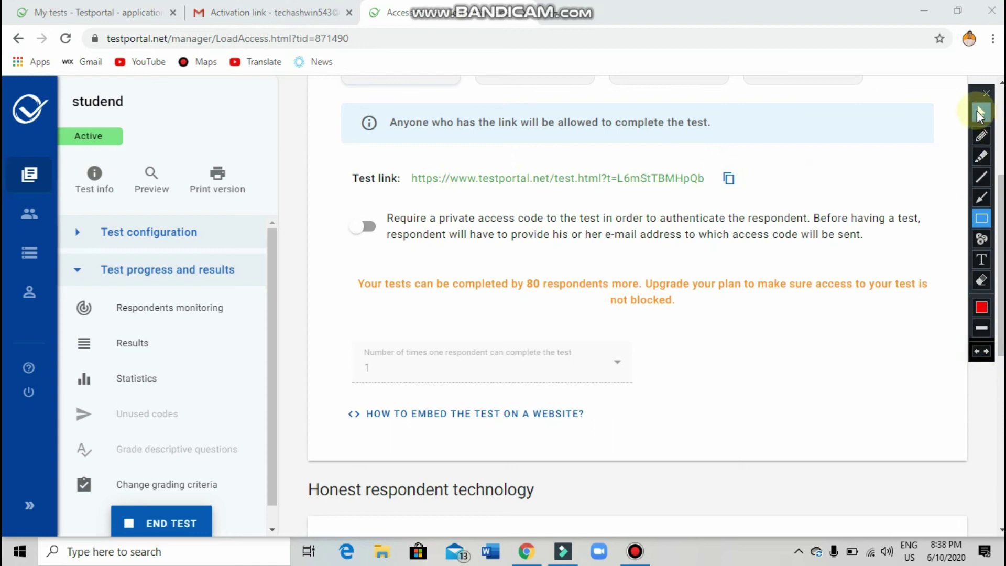
End the running studend test so its status shows as Ended
click(979, 111)
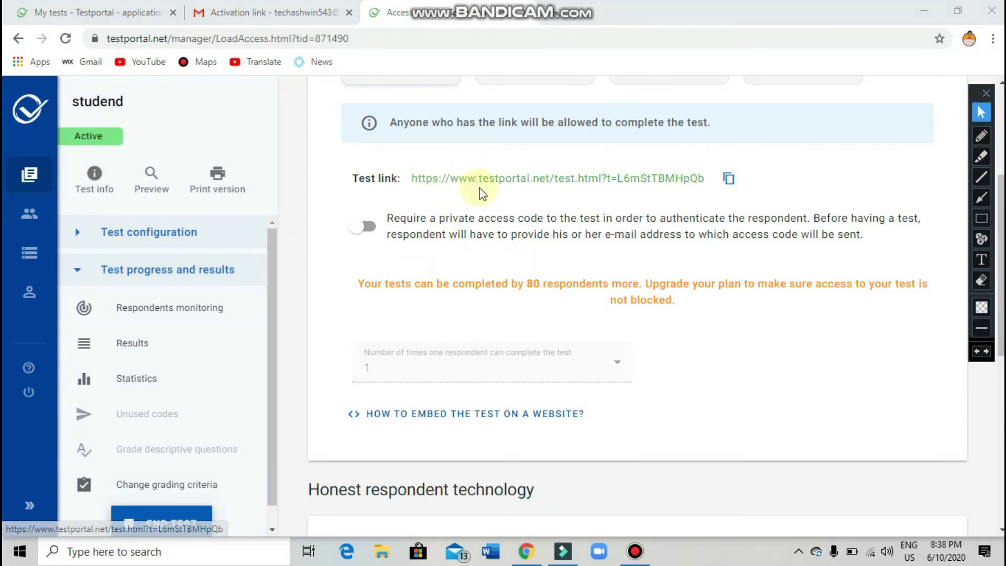
scroll(252, 344, down, 1)
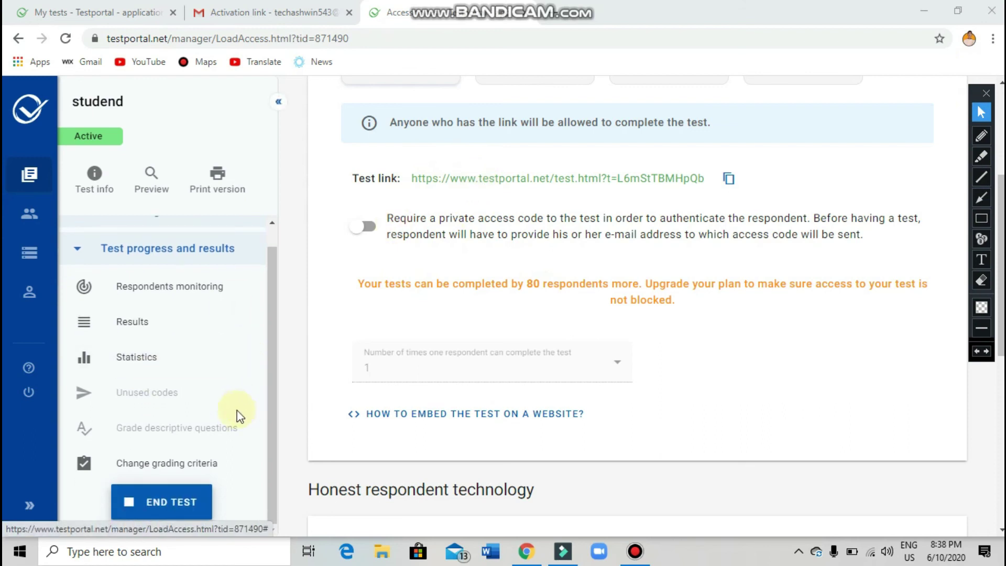
click(183, 487)
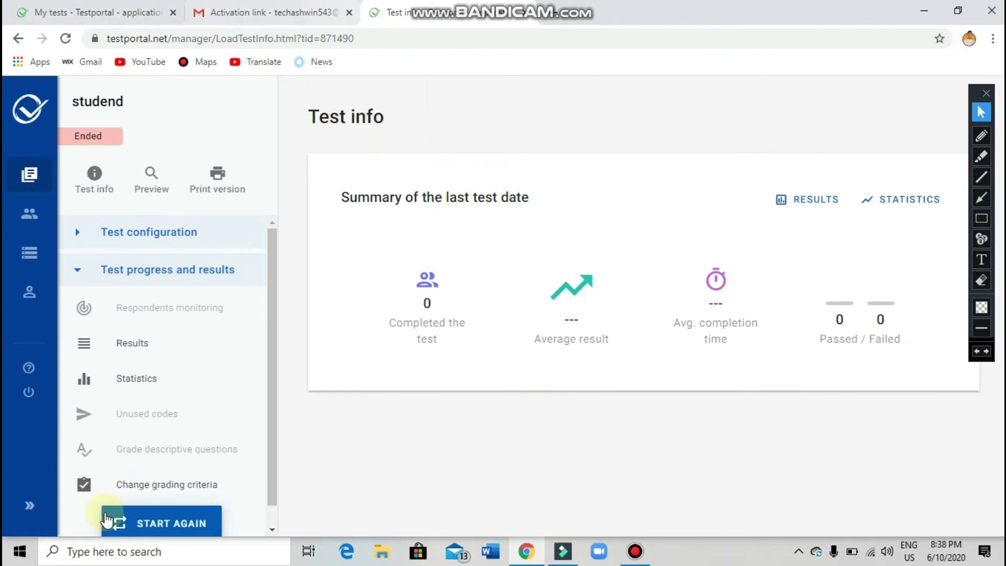
click(981, 218)
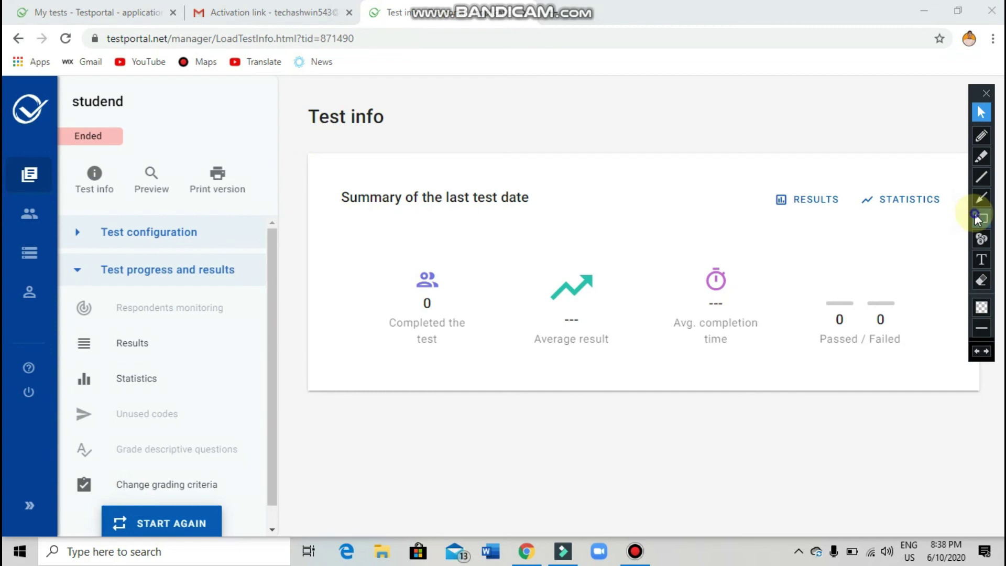
mouse_move(90, 495)
mouse_down()
mouse_move(191, 539)
mouse_move(239, 541)
mouse_up()
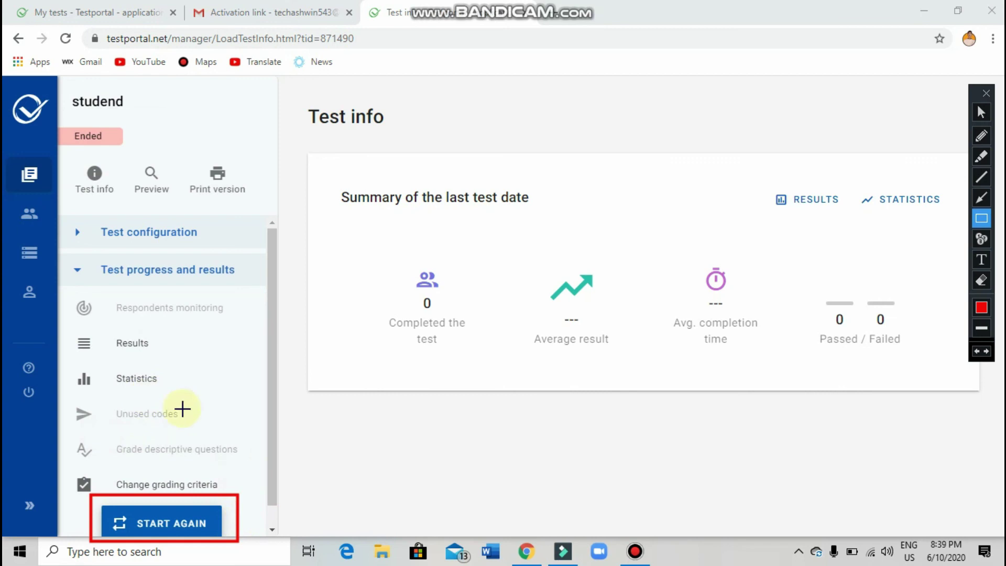
click(980, 350)
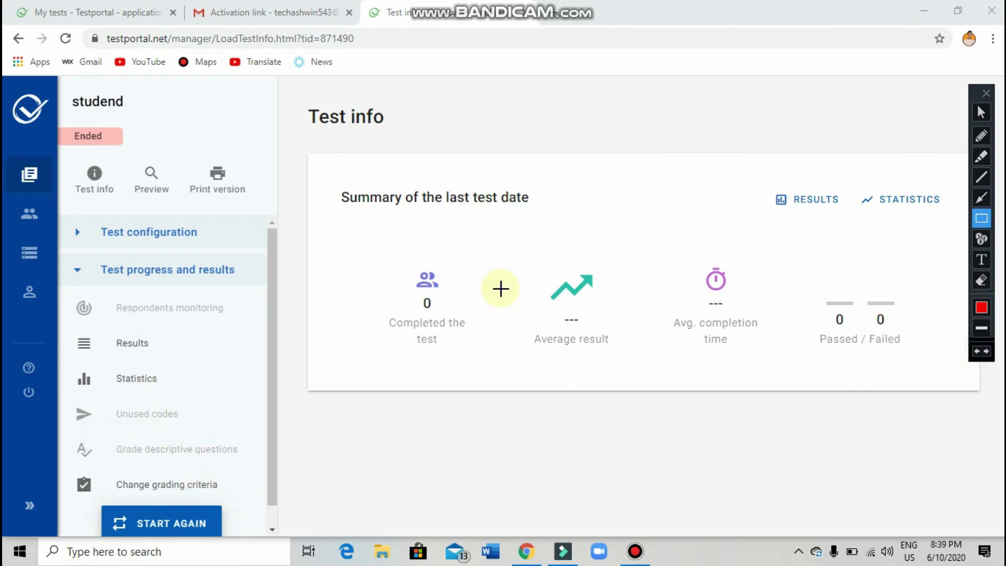
mouse_move(306, 142)
mouse_down()
mouse_move(408, 290)
mouse_move(918, 410)
mouse_move(1003, 407)
mouse_up()
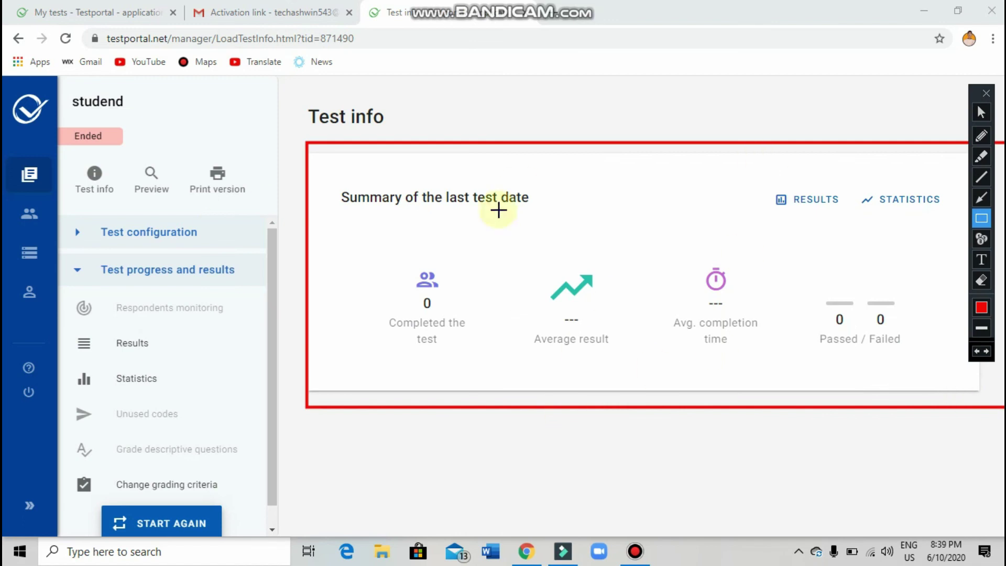
click(982, 200)
drag(404, 483, 487, 419)
mouse_move(876, 511)
mouse_down()
mouse_move(660, 447)
mouse_move(647, 433)
mouse_up()
drag(562, 511, 562, 448)
drag(419, 67, 456, 126)
drag(601, 64, 573, 115)
drag(904, 54, 846, 111)
drag(720, 58, 722, 104)
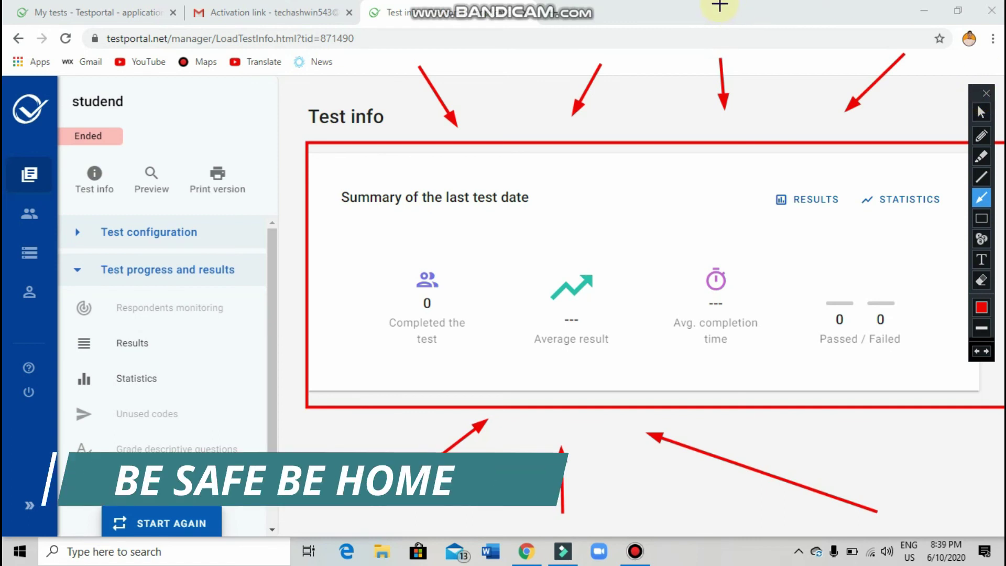
click(982, 112)
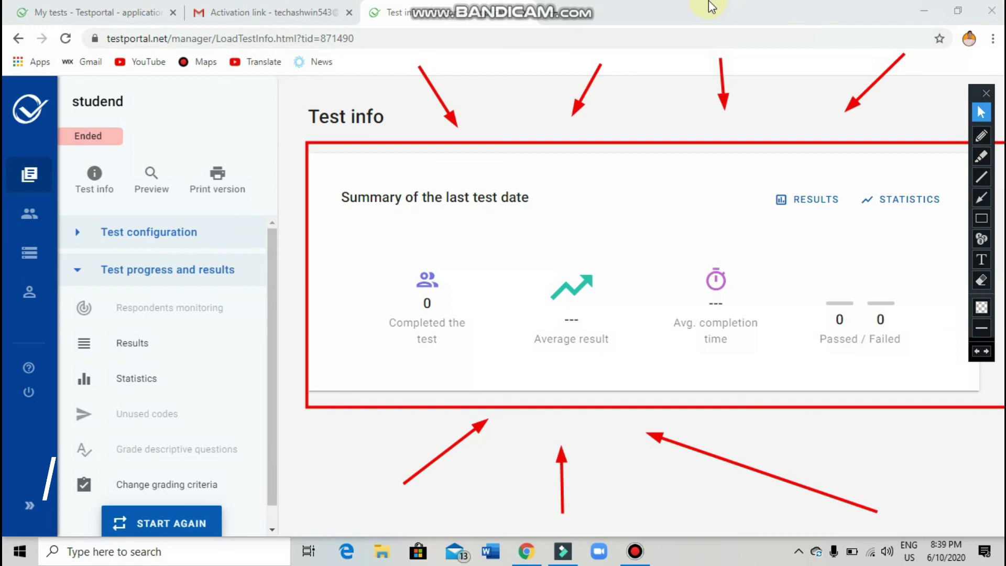
mouse_move(608, 7)
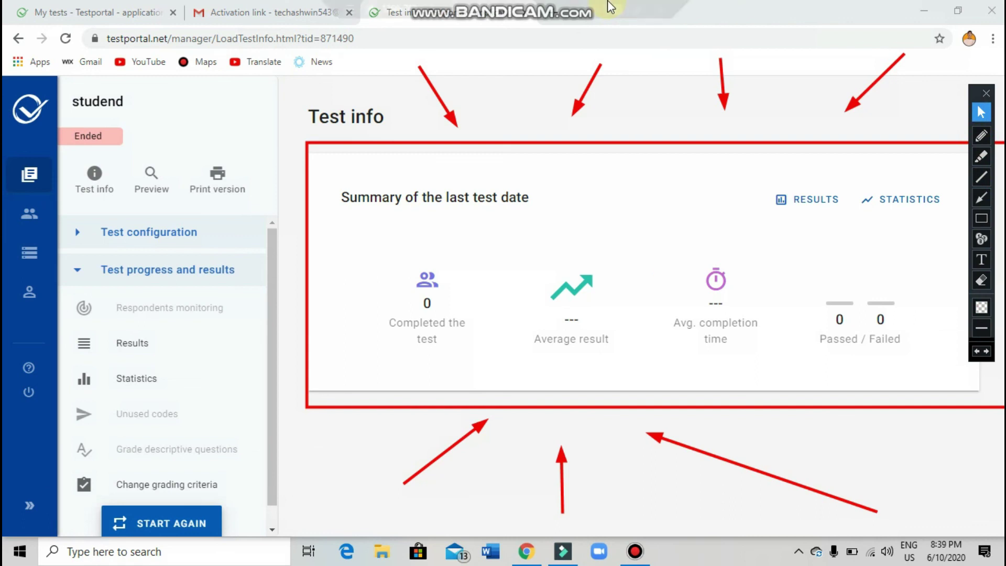